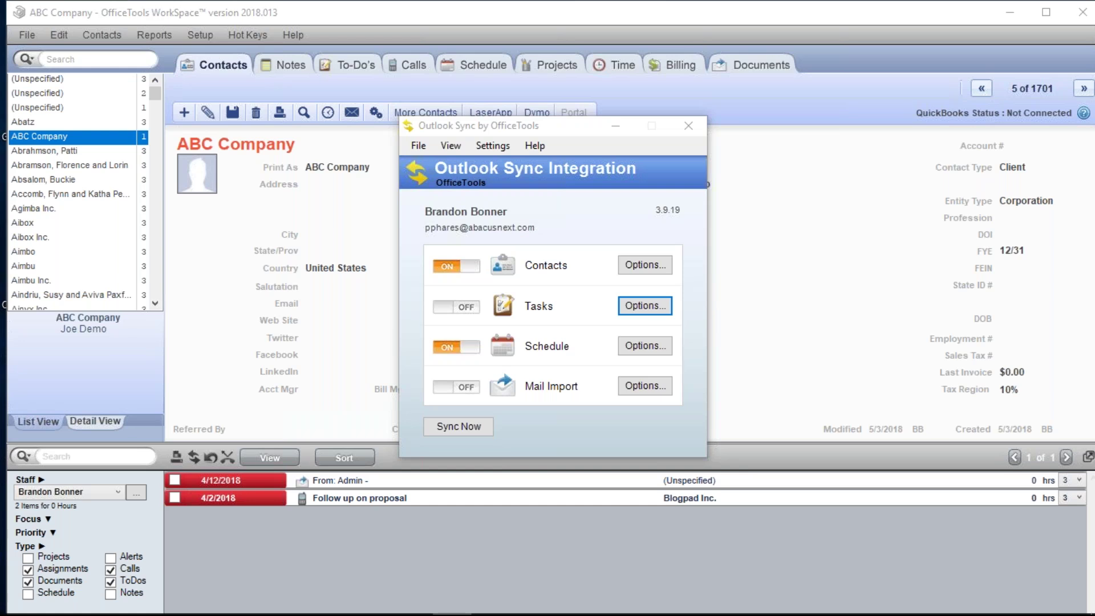
Step: Nudge the Outlook Sync Integration window slightly to a new position
mouse_move(577, 129)
left_mouse_down()
mouse_move(560, 135)
mouse_move(594, 149)
mouse_move(567, 139)
left_mouse_up()
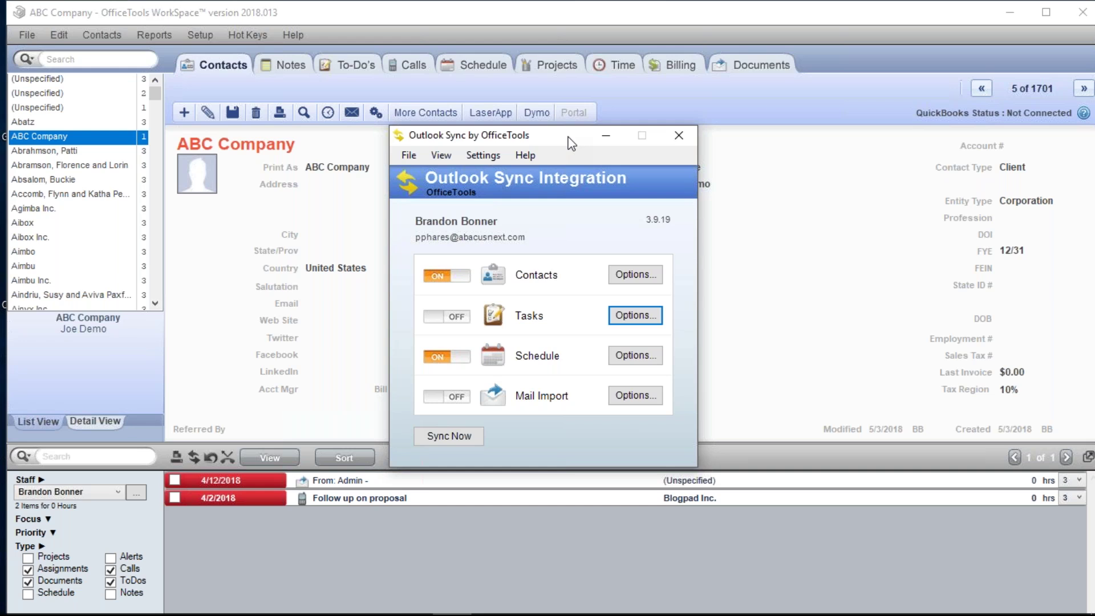
Step: Drag the Outlook Sync window to the lower-right corner, clear of the contact details
left_click_drag(531, 132, 848, 365)
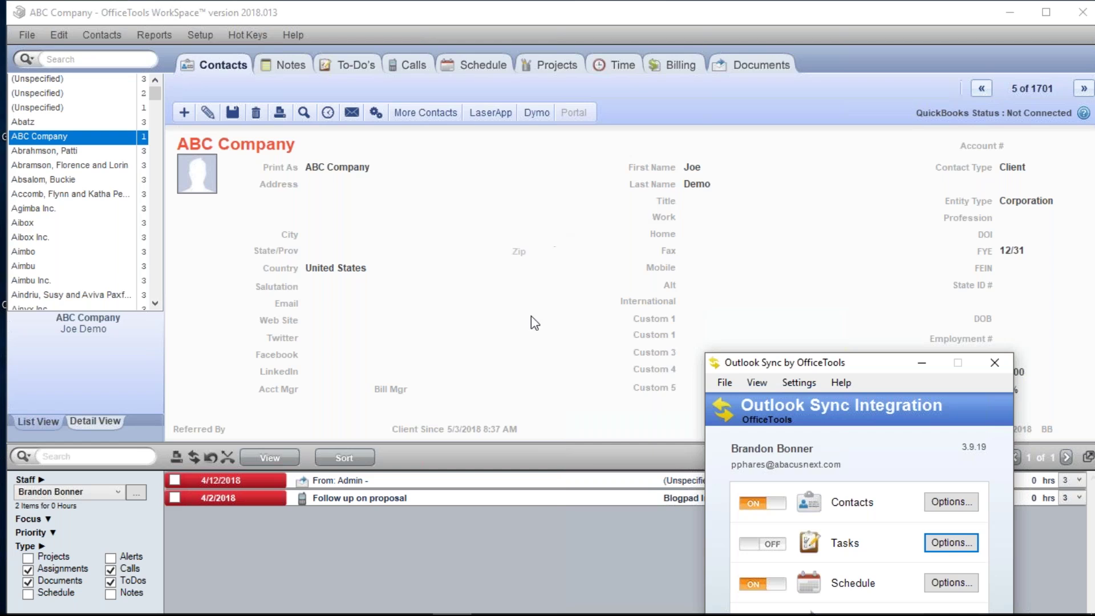
Step: Bring Outlook forward and search the Demo Contacts folder for 'ABC'
mouse_move(453, 611)
left_click(422, 606)
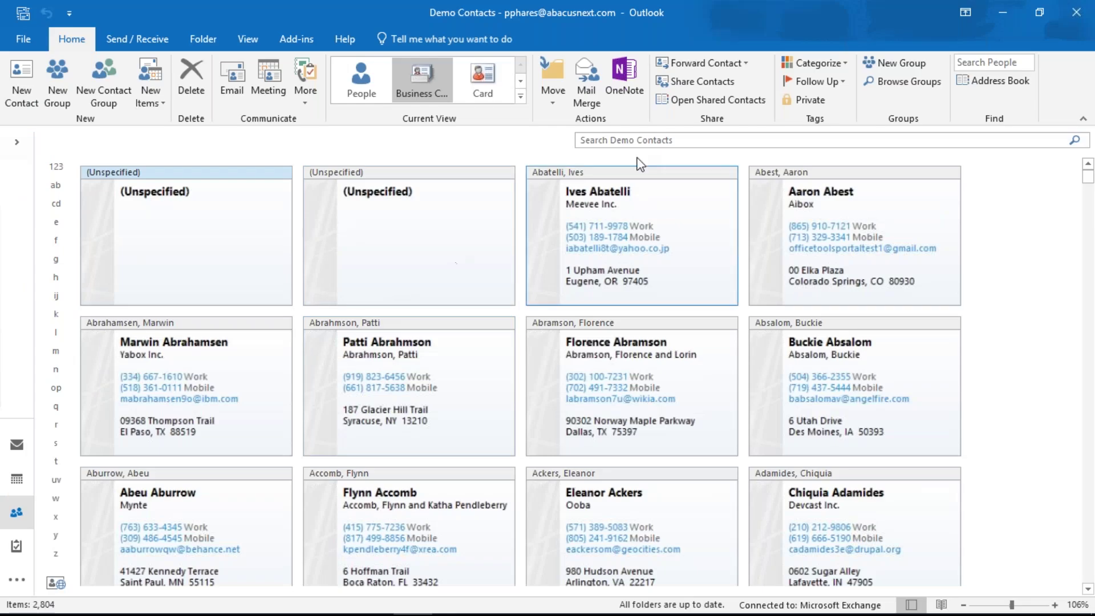
left_click(678, 140)
type("ABC")
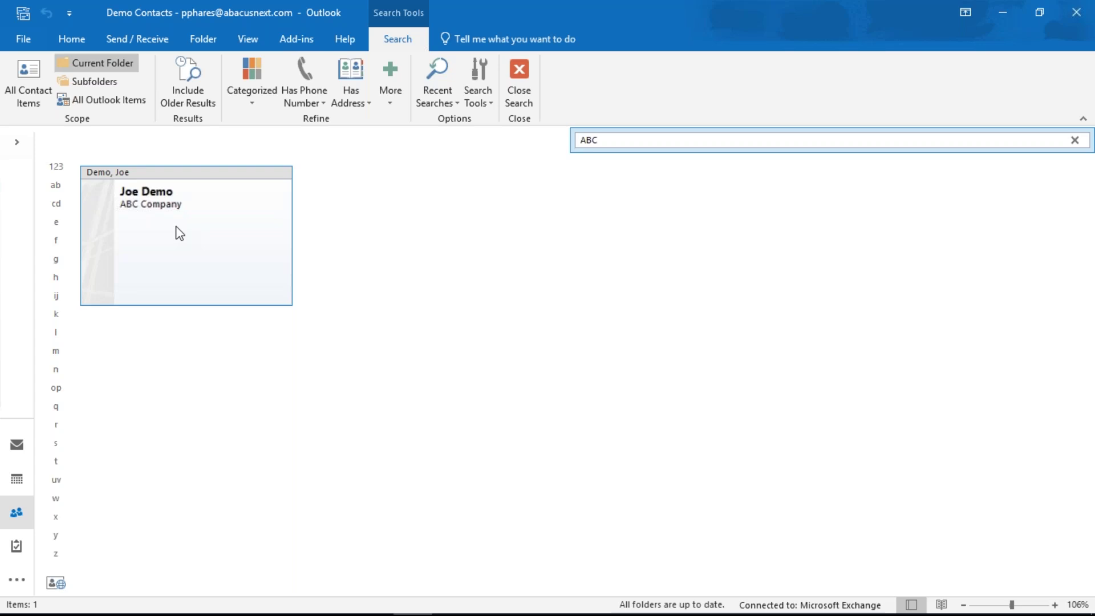
Step: Check the ABC Company record in OfficeTools WorkSpace, then return to Outlook
mouse_move(372, 610)
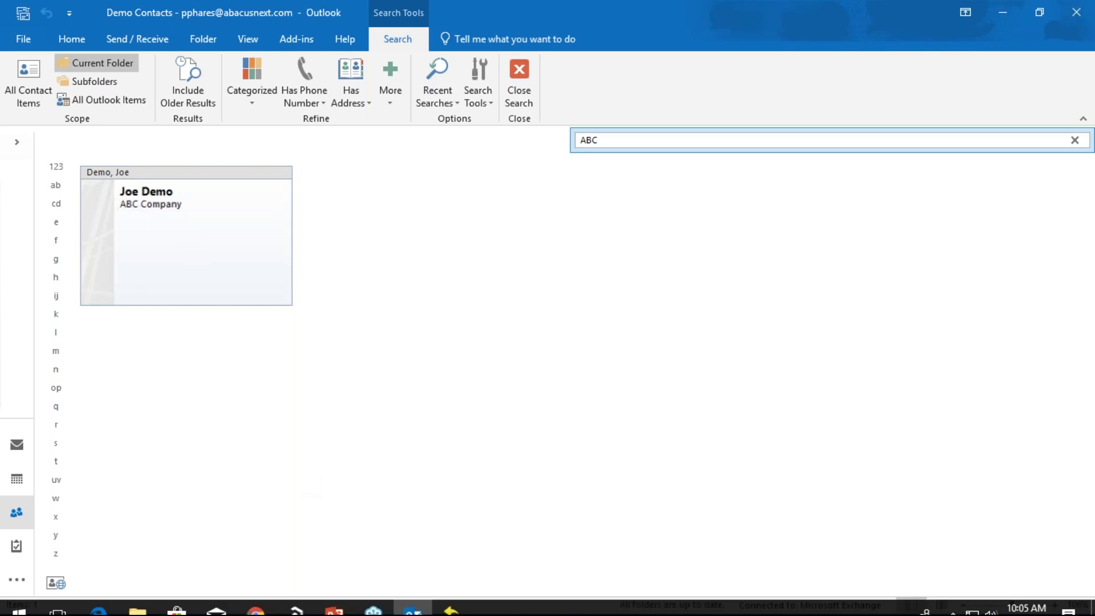
left_click(295, 599)
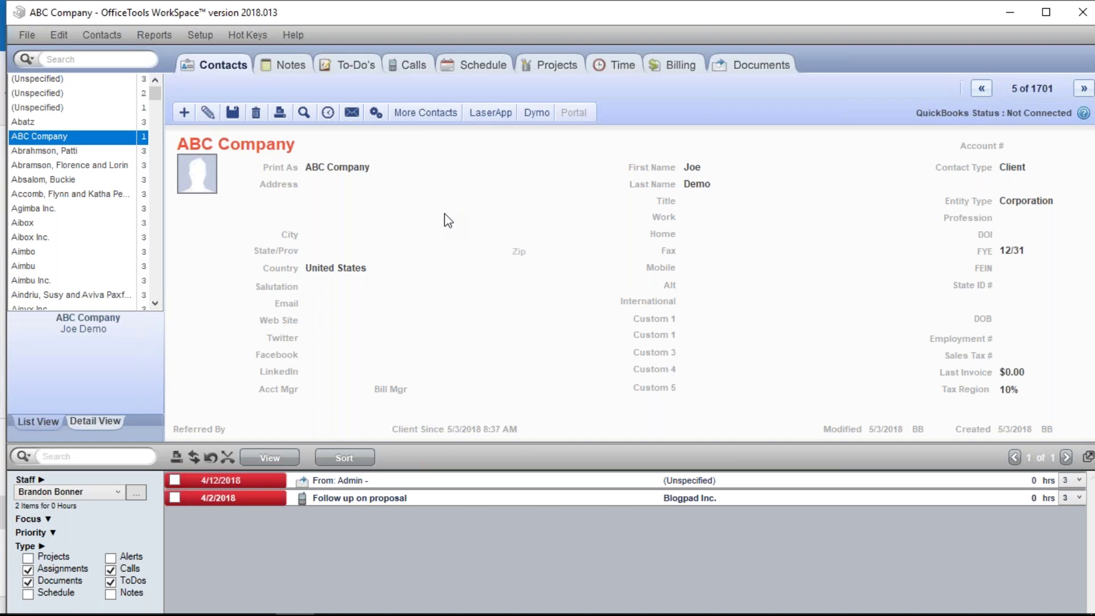
mouse_move(371, 613)
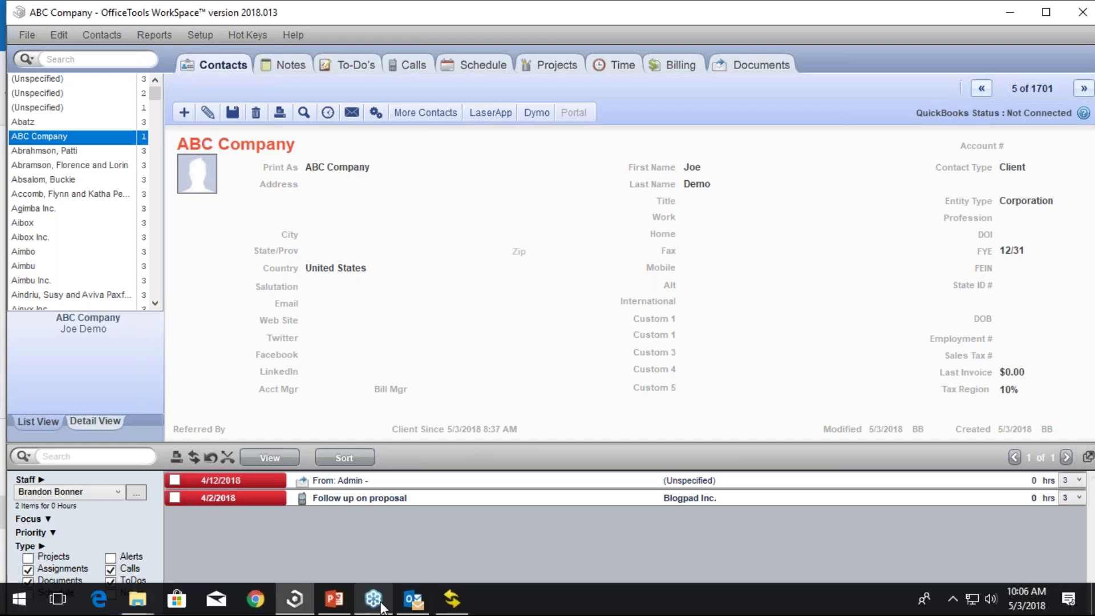
left_click(414, 599)
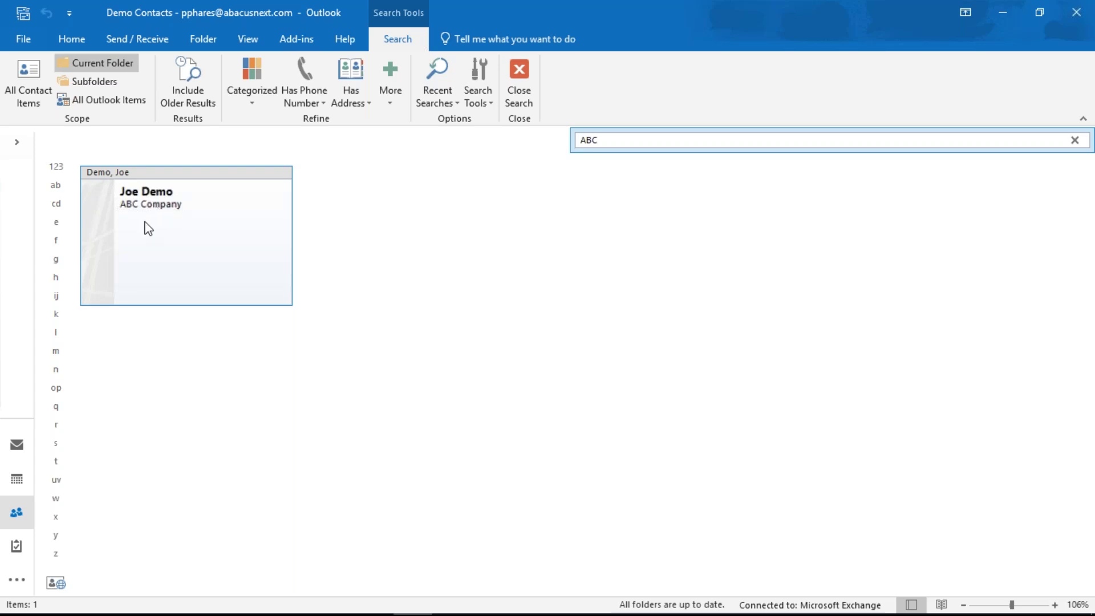
Step: Switch to OfficeTools WorkSpace showing the ABC Company Corporation-type record
mouse_move(377, 609)
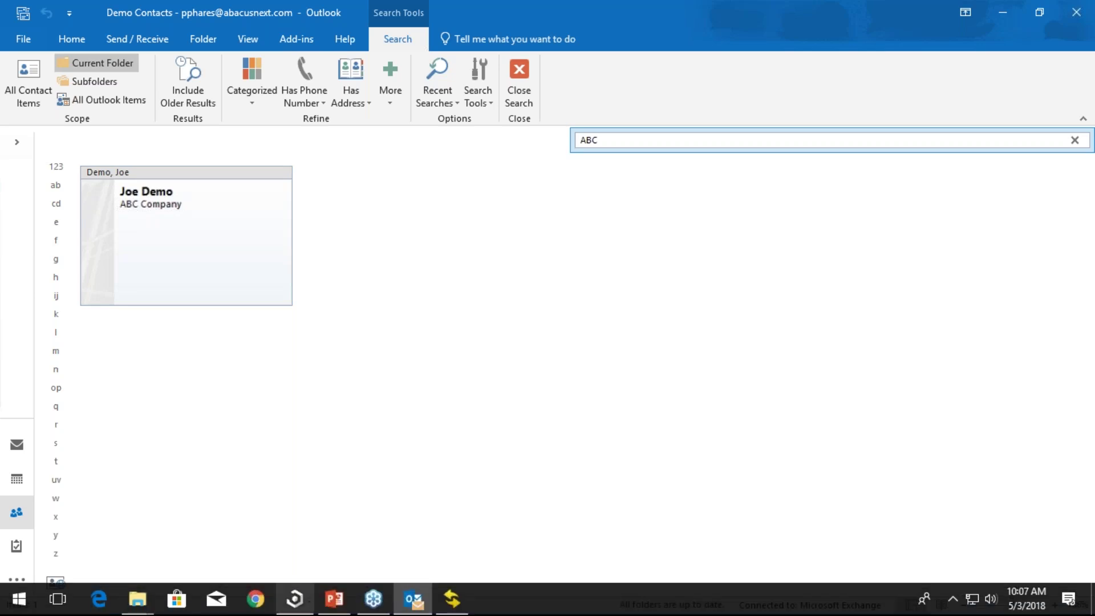
left_click(295, 599)
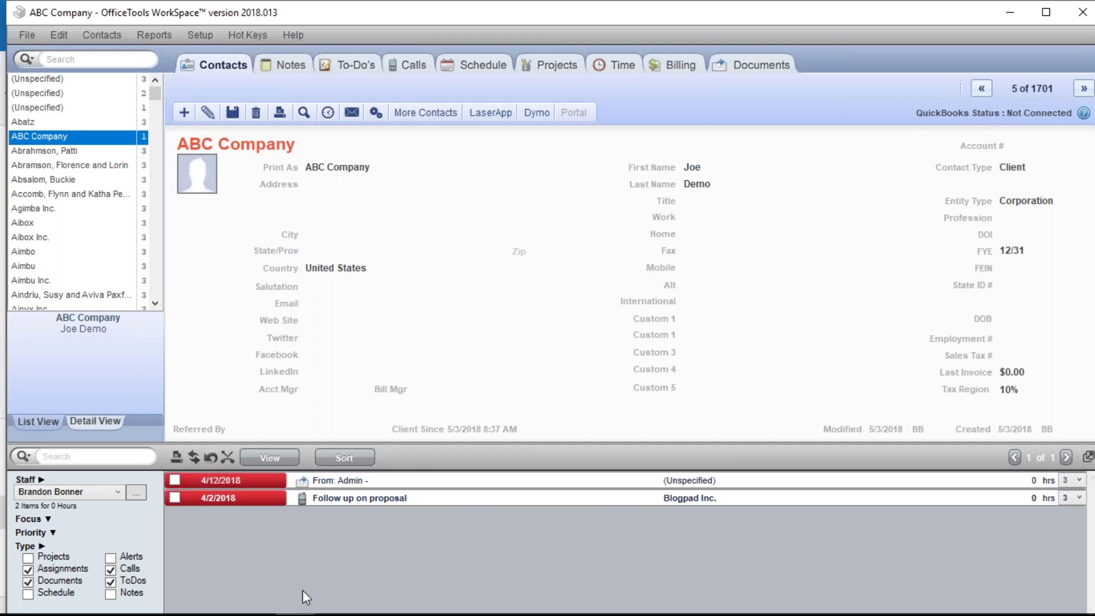
Step: Bring Outlook back with its 'ABC' search showing the single ABC Company card
mouse_move(302, 612)
left_click(406, 605)
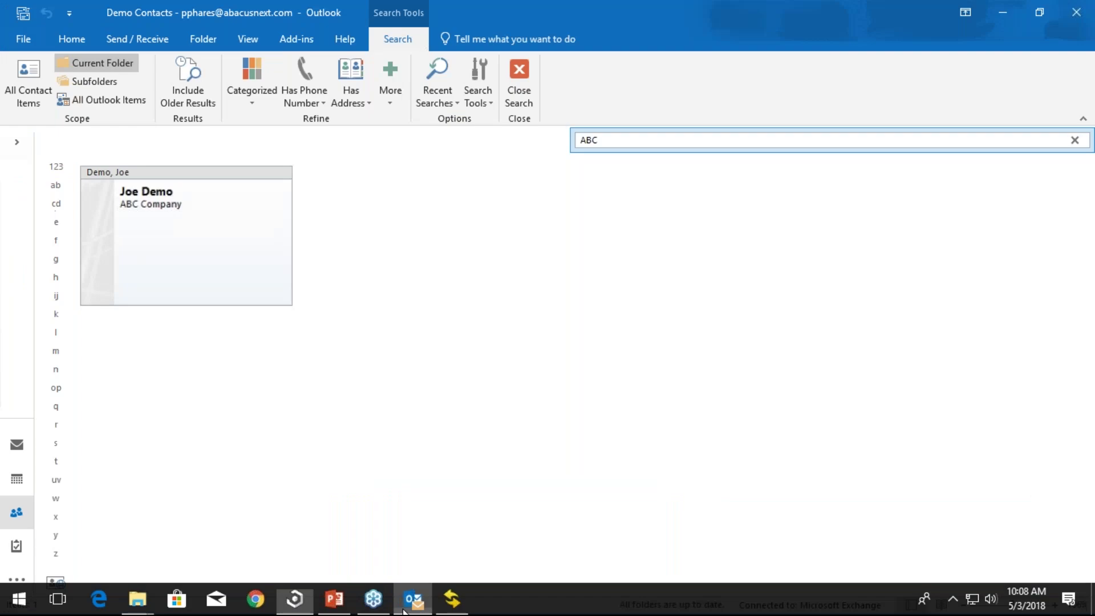
Step: Expand Outlook's folder pane to list every My Contacts folder, including Demo Contacts
mouse_move(20, 513)
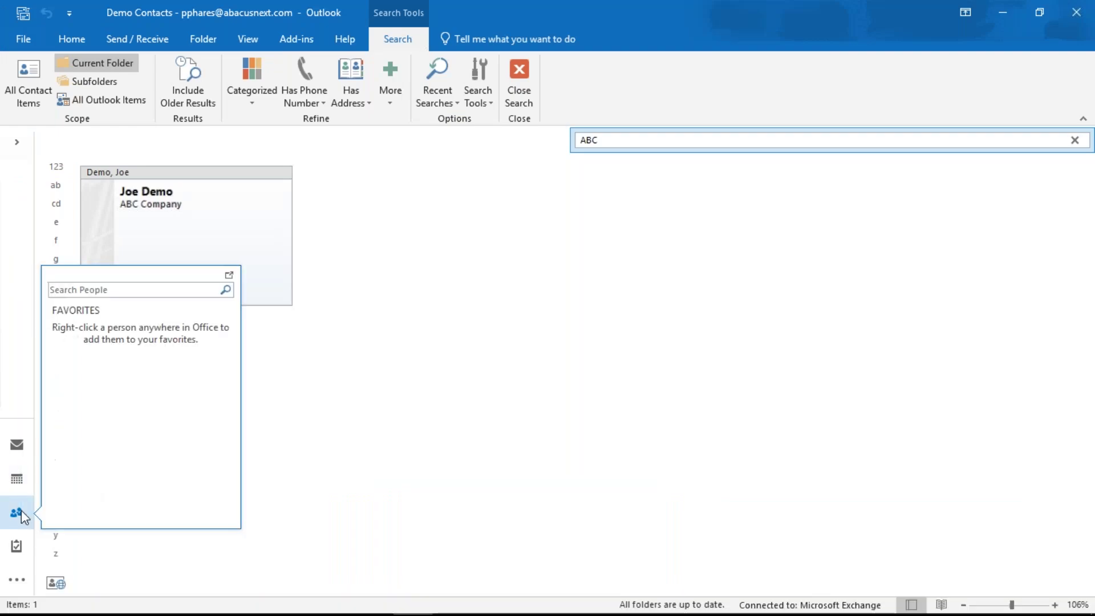
mouse_move(17, 478)
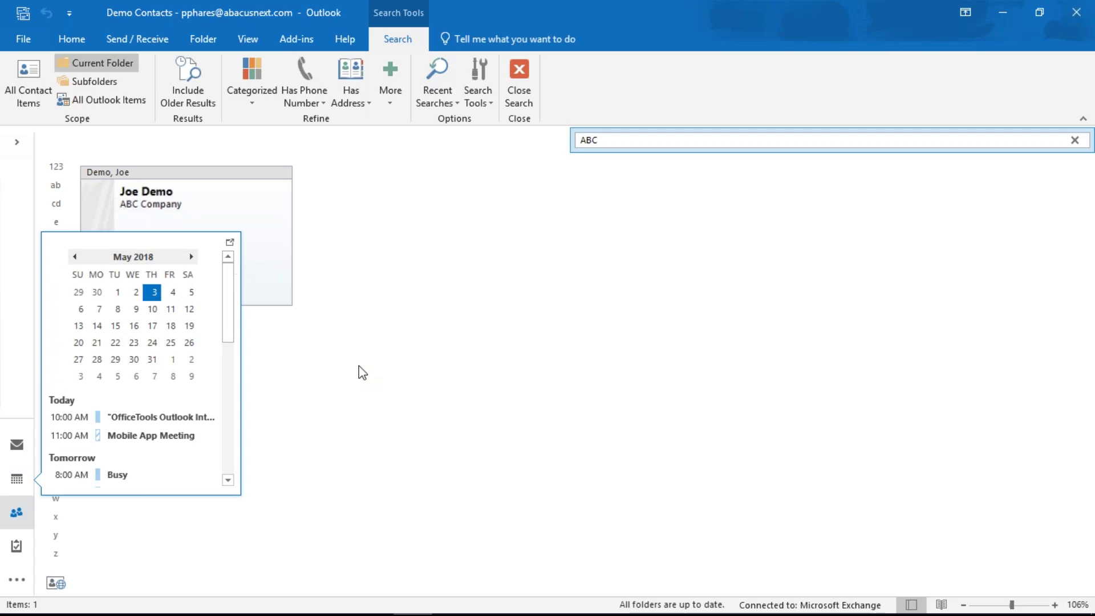
left_click(17, 141)
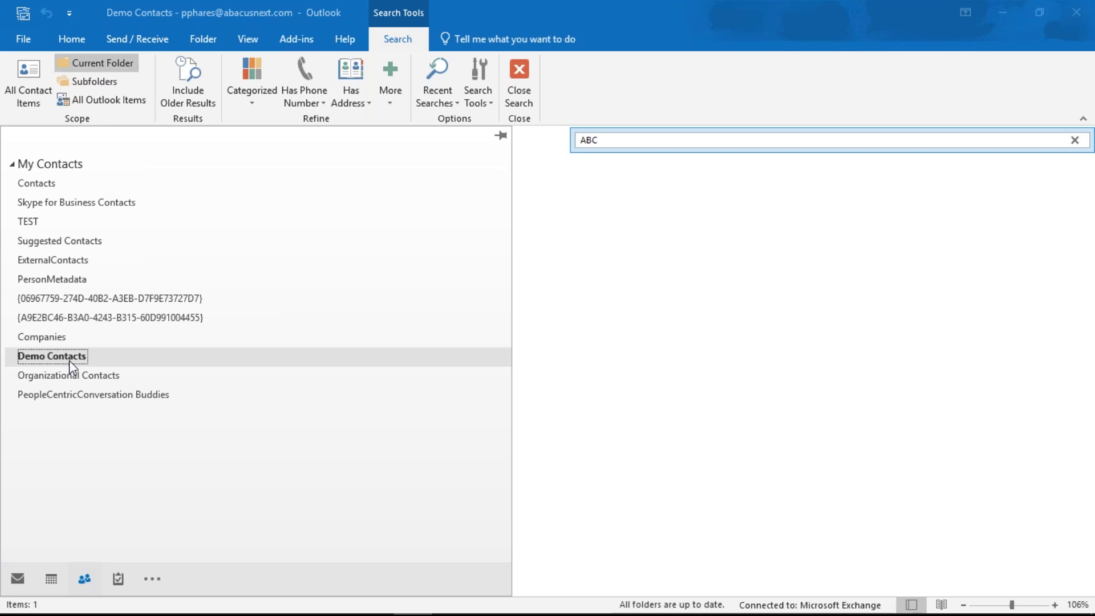
Step: Clear the 'ABC' search with Esc so all 2,804 Demo Contacts cards return
key("Escape")
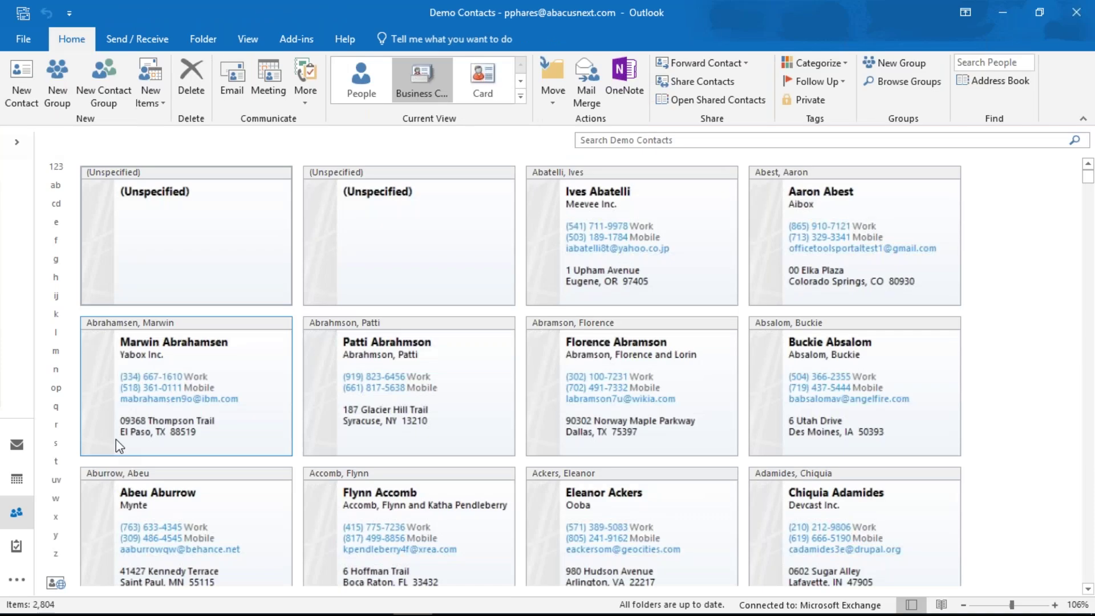
mouse_move(444, 608)
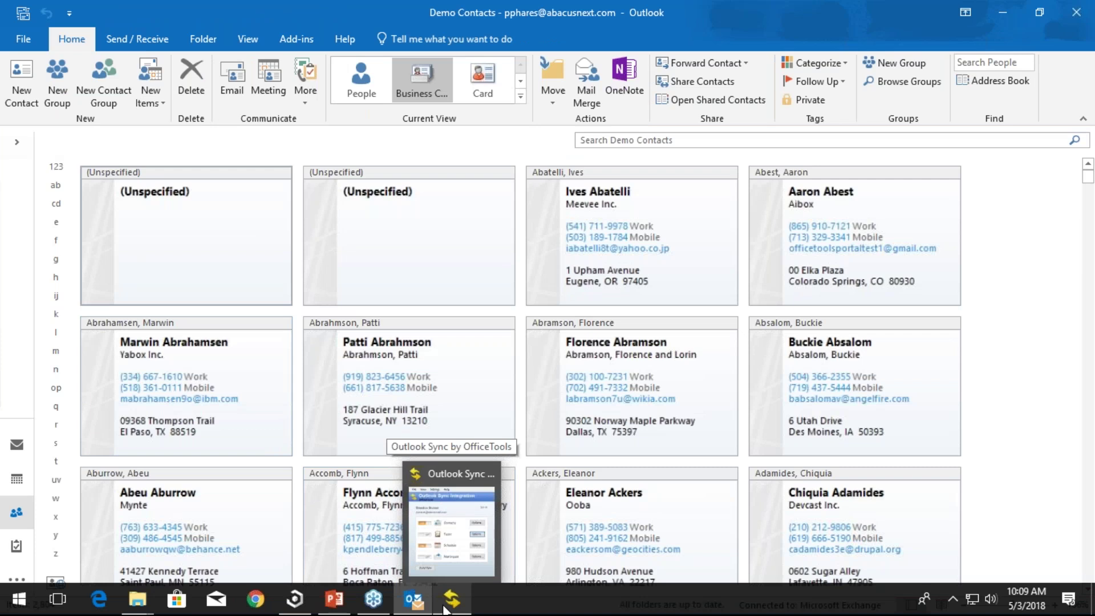
Step: Restore the Outlook Sync window to the upper centre and open its Contacts Options
left_click(444, 608)
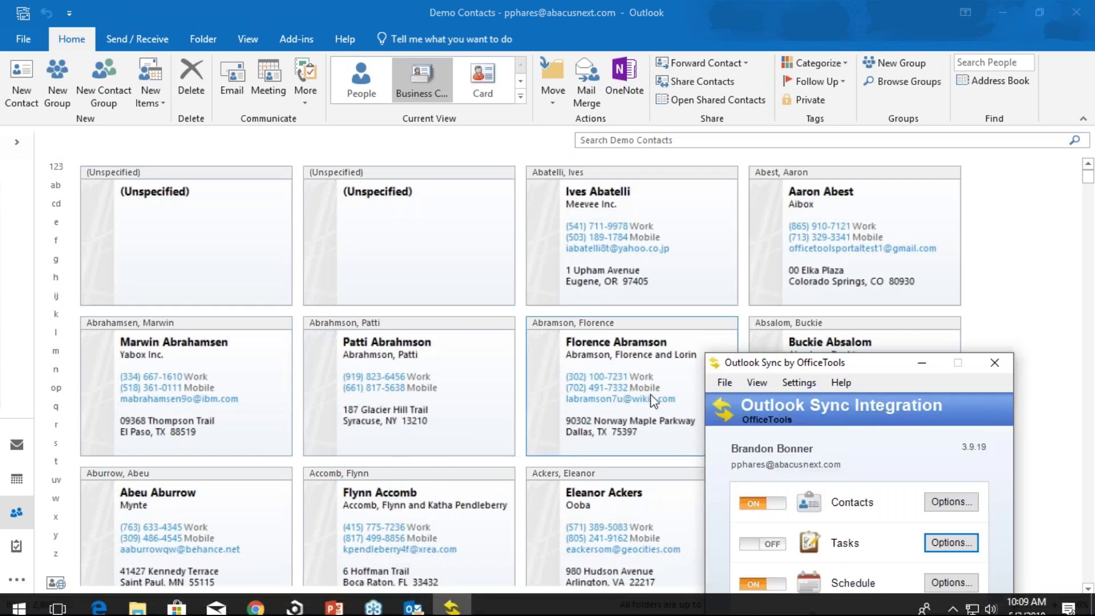
left_click_drag(828, 367, 490, 144)
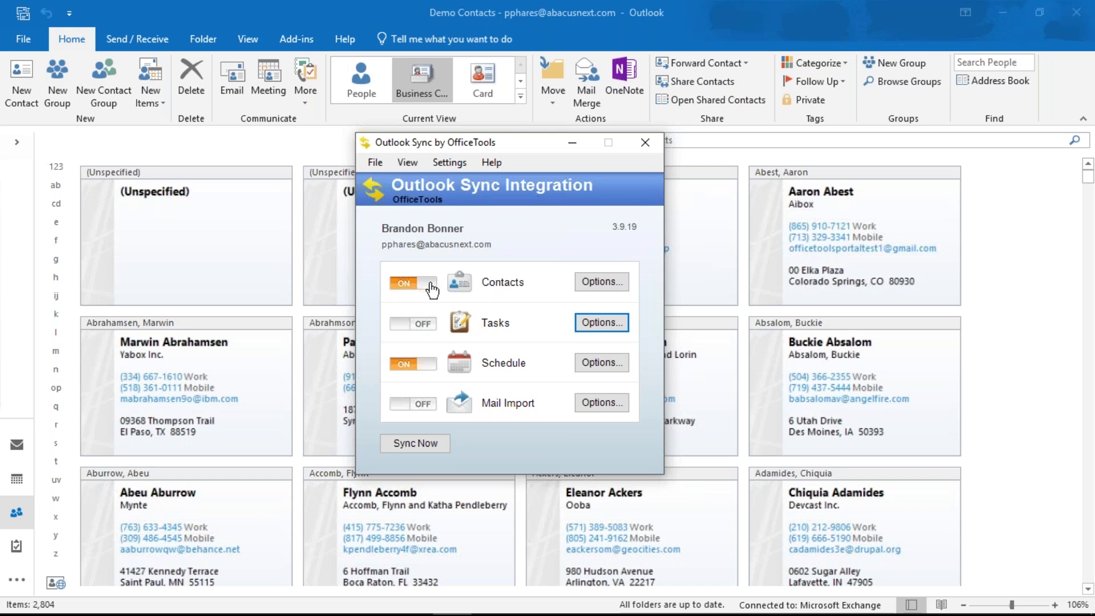
left_click(607, 285)
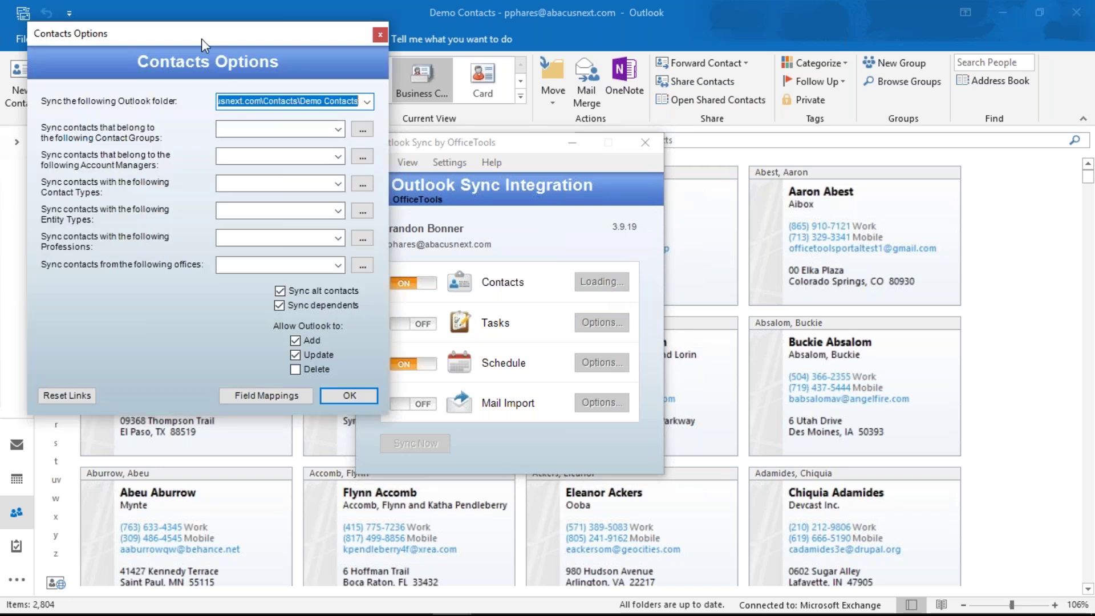
Step: Centre the Contacts Options dialog and highlight 'Demo Contacts' in the synced folder path
left_click_drag(204, 37, 512, 132)
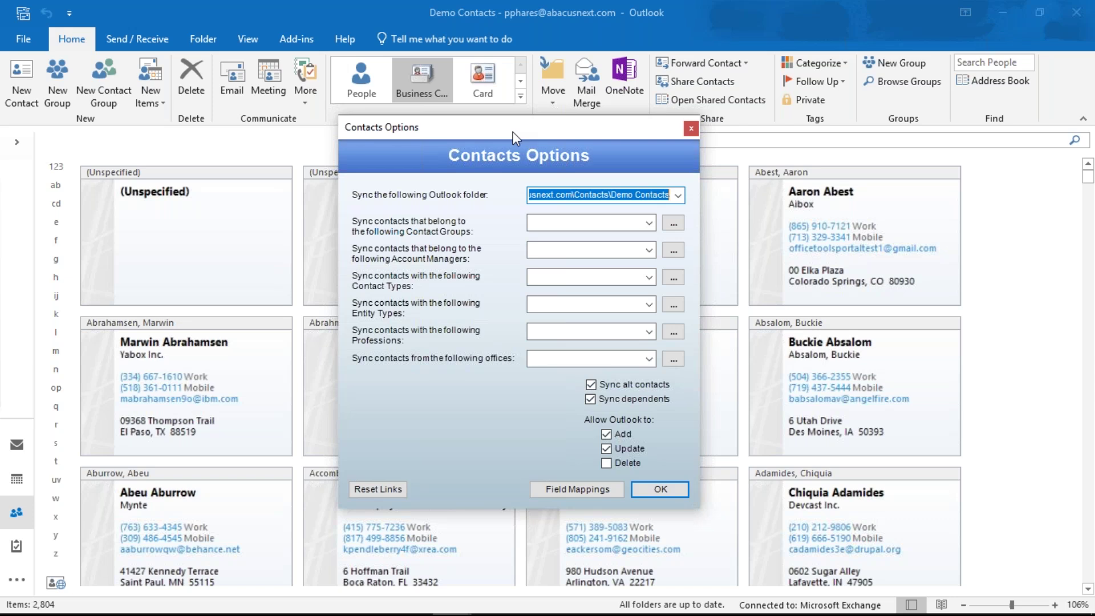
left_click(556, 195)
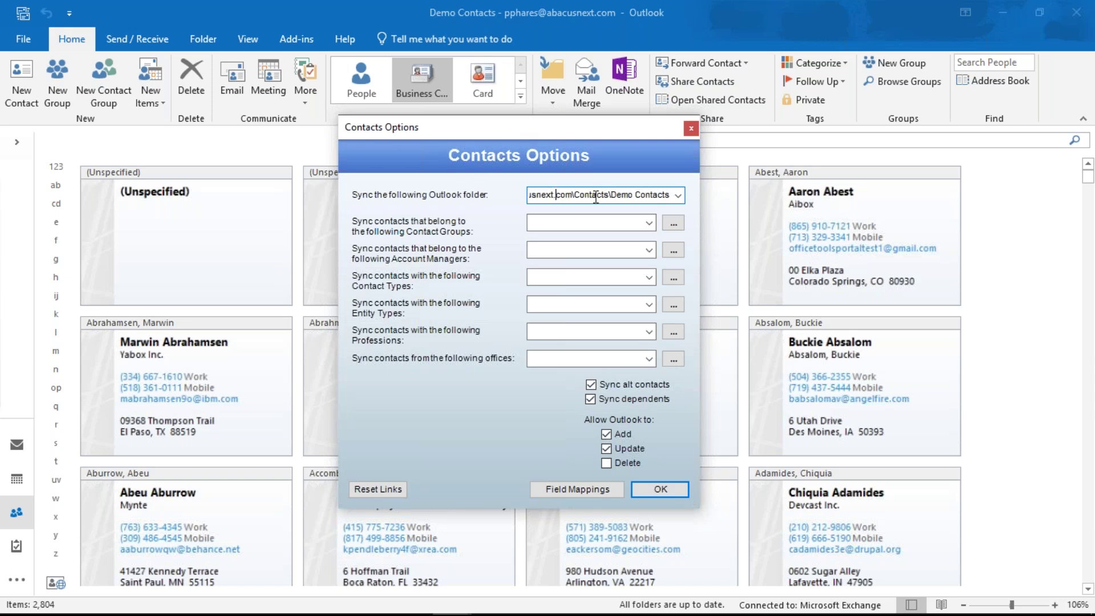
left_click_drag(610, 194, 670, 195)
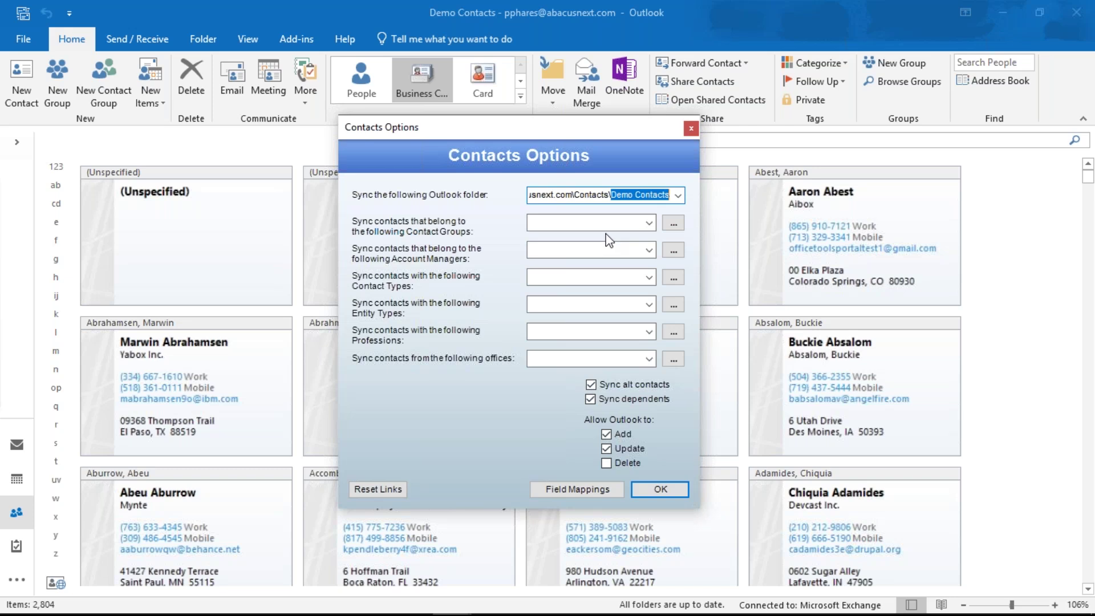
Step: Accept the contact sync settings, then review the Task Options assignment types without changing anything
left_click(652, 490)
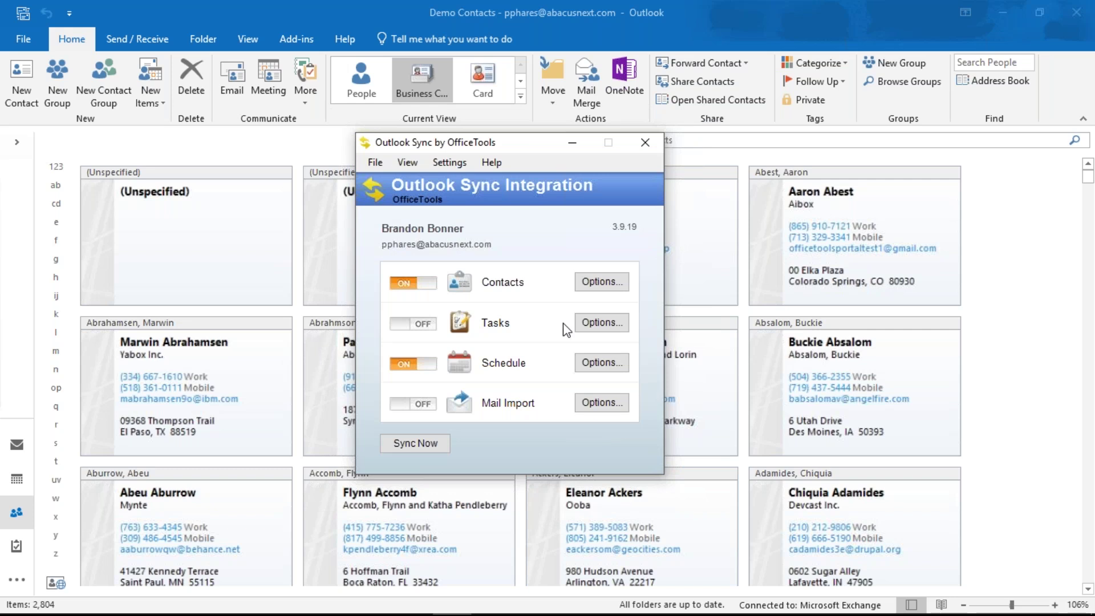
left_click(596, 322)
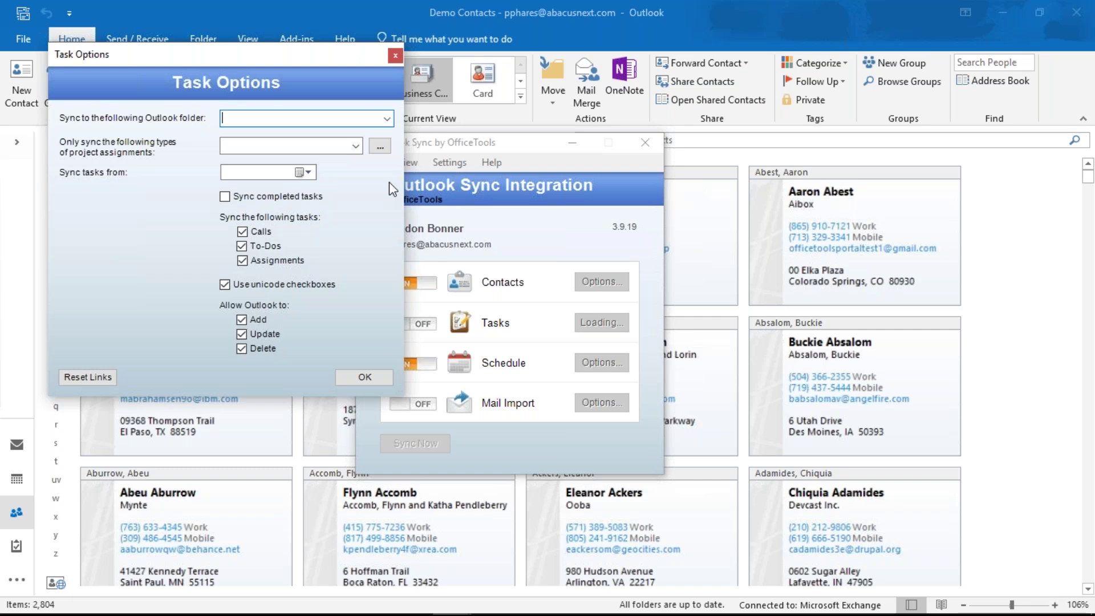
left_click(356, 145)
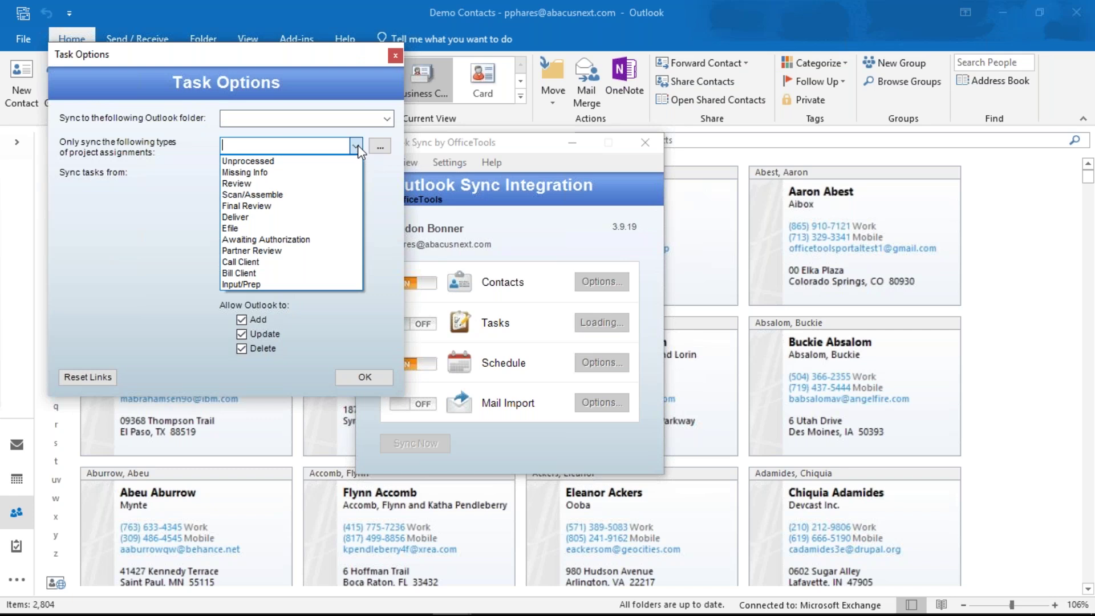
left_click(357, 146)
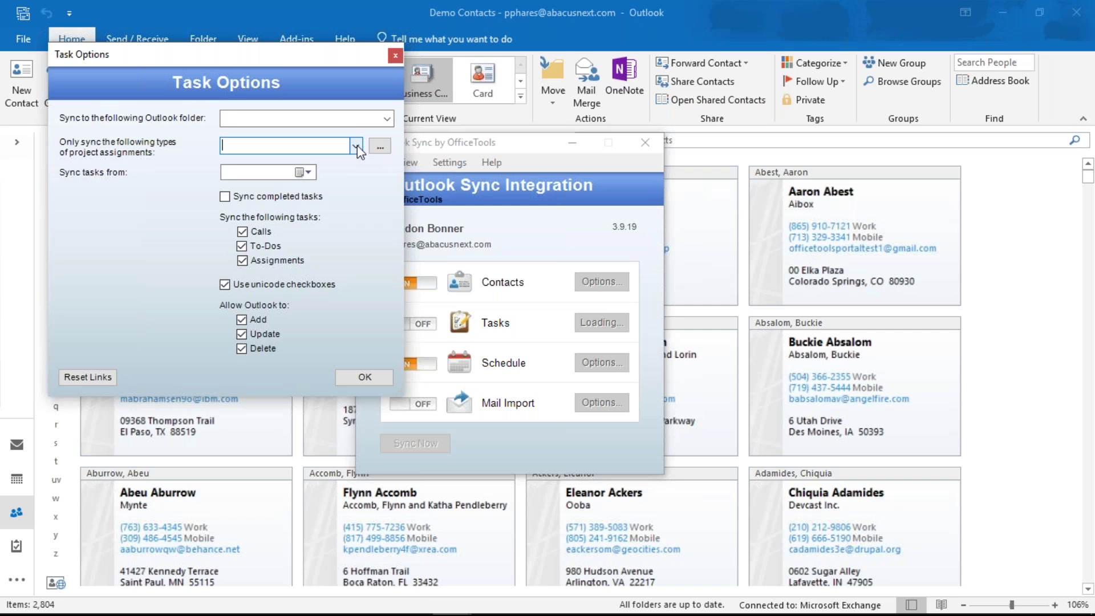
left_click(394, 56)
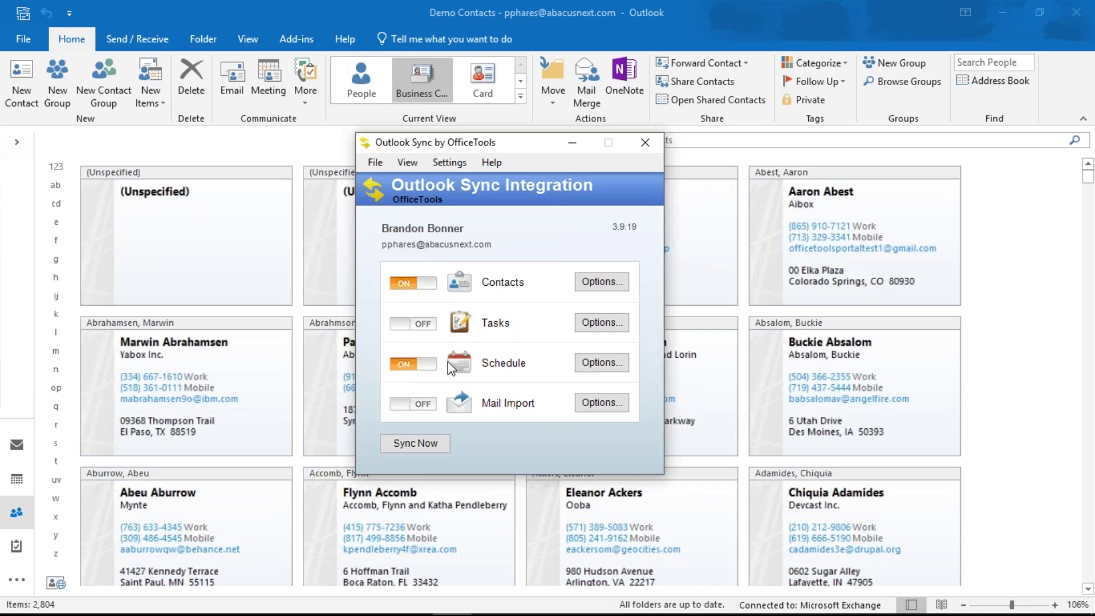
left_click(596, 364)
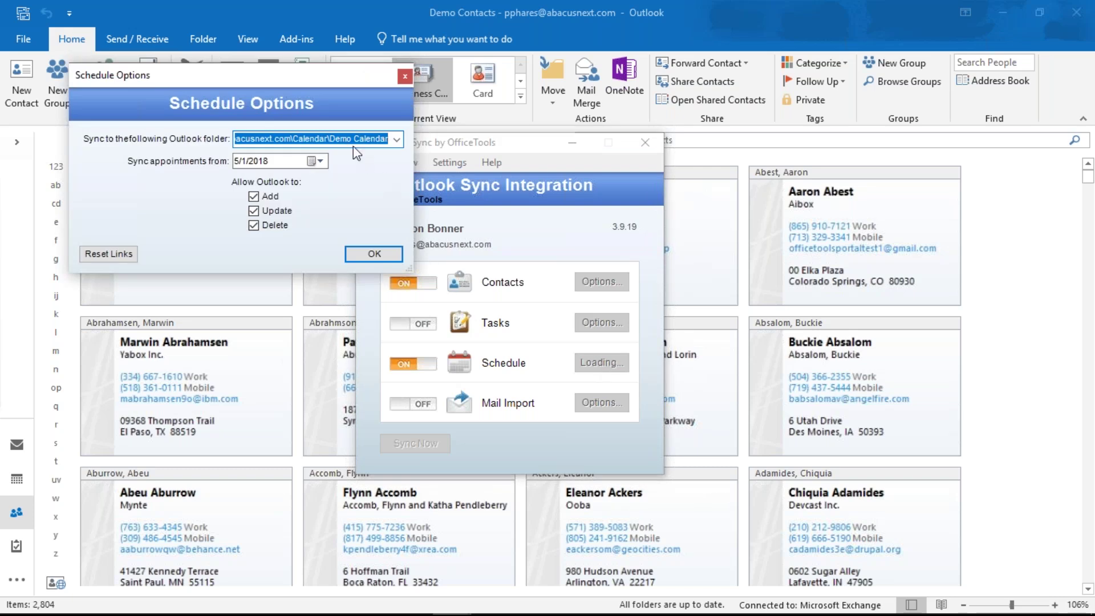
left_click(332, 140)
left_click_drag(332, 139, 391, 140)
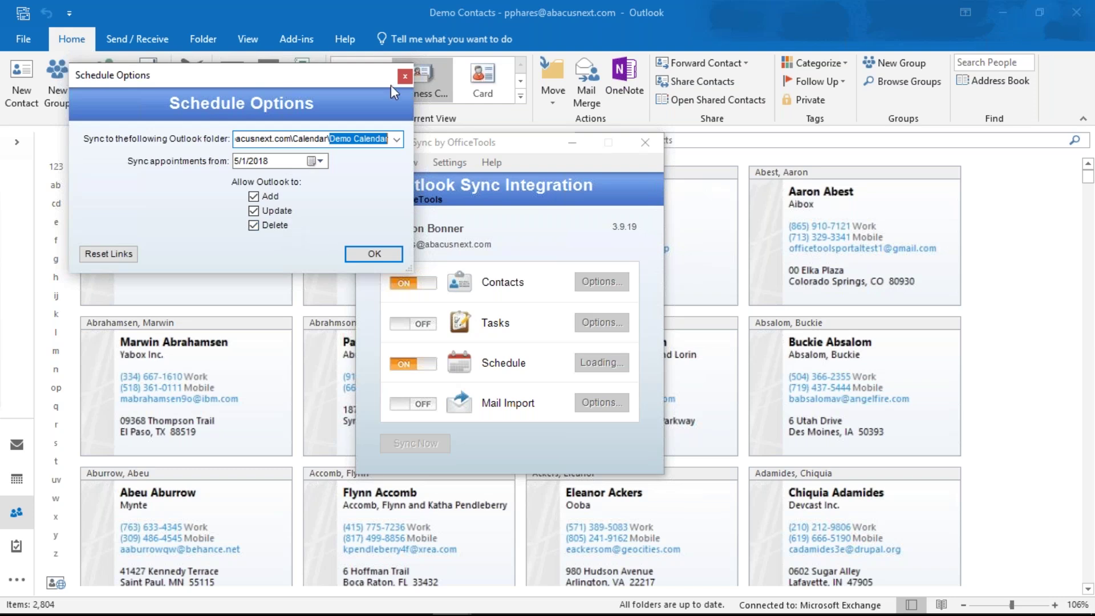
left_click(375, 252)
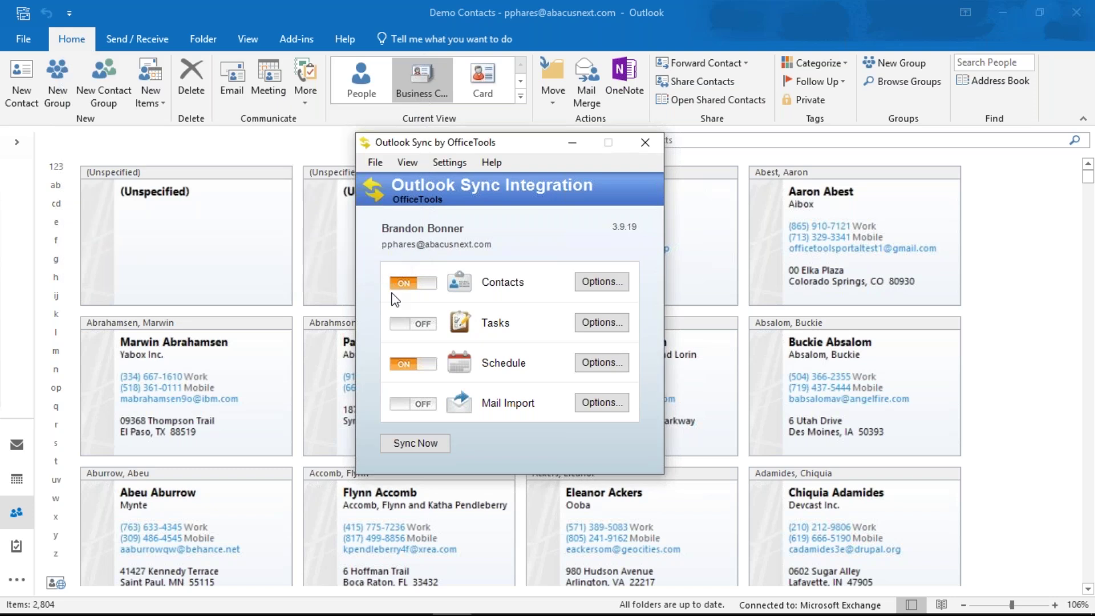
Step: Open Mail Options and bring up the Select Multiple folder picker for 'Import mail as INBOX items'
left_click(589, 404)
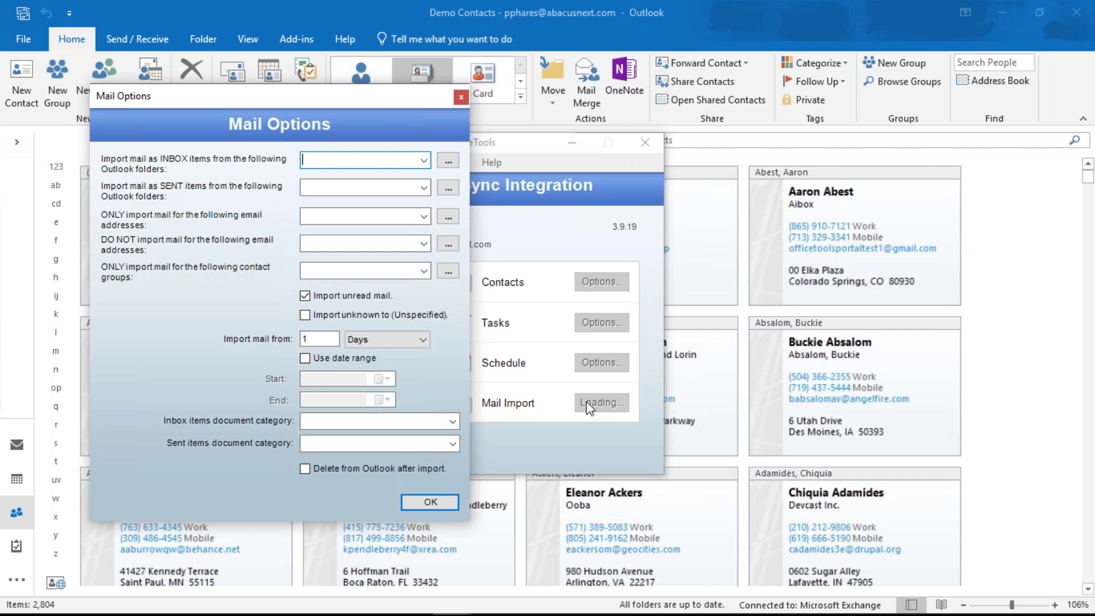
left_click(424, 161)
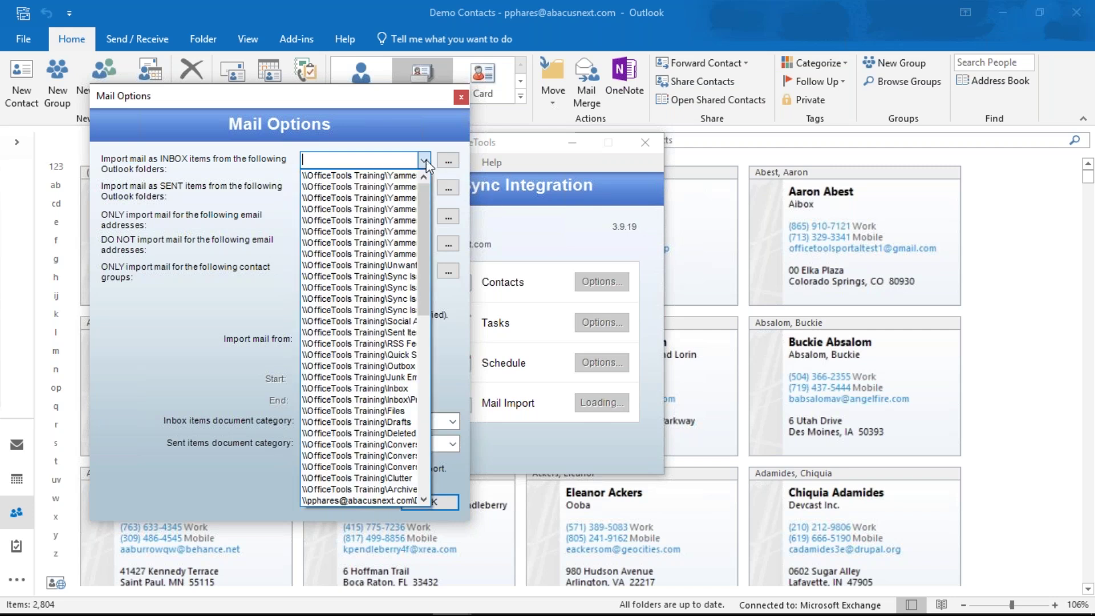
left_click(425, 162)
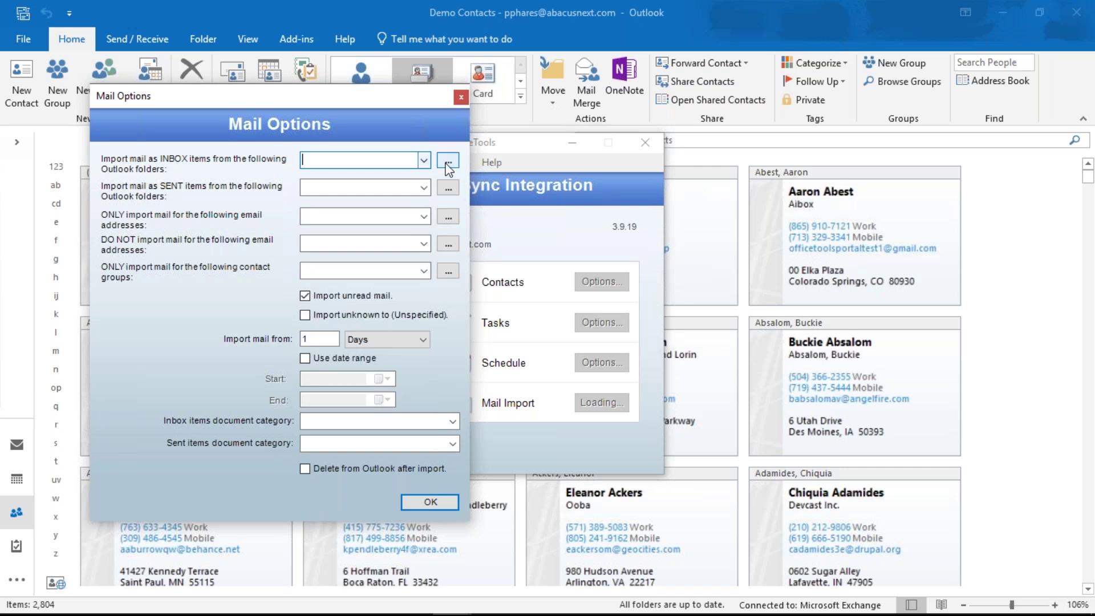
left_click(447, 161)
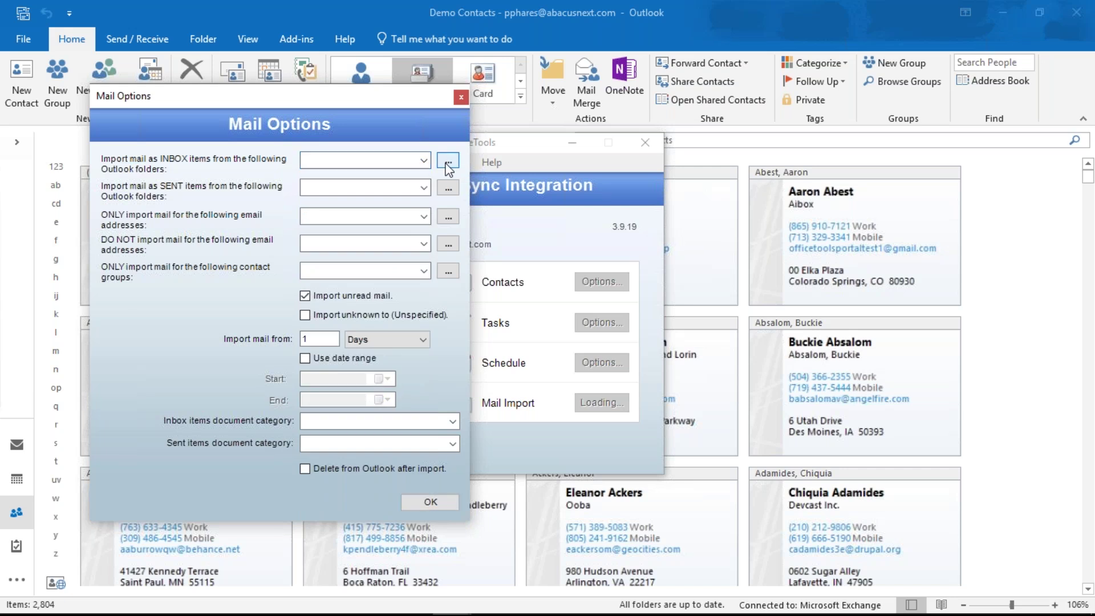
left_click_drag(466, 239, 501, 204)
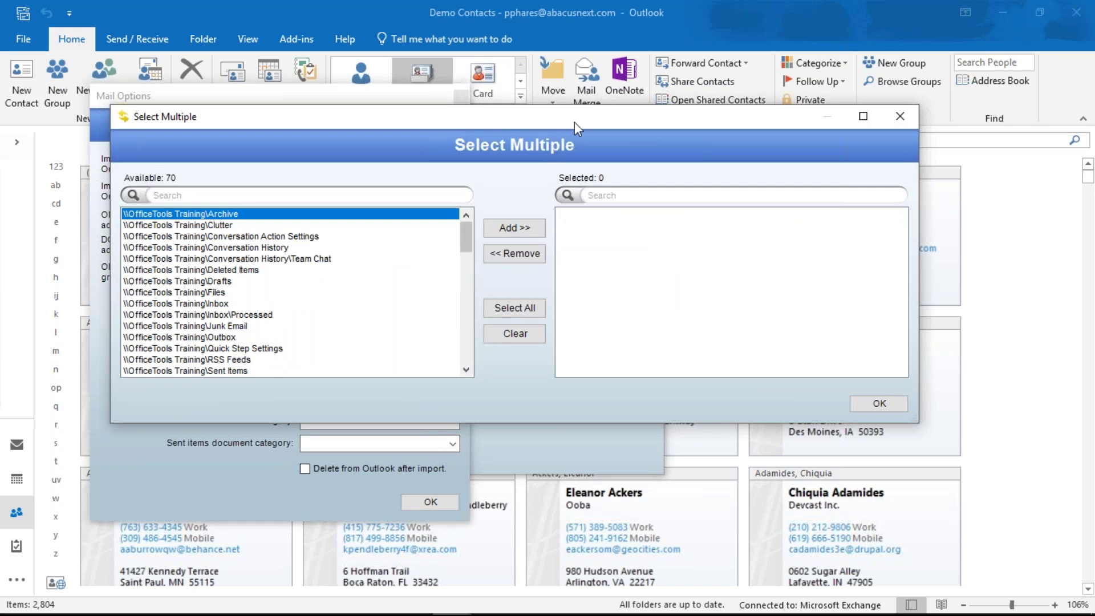
Step: Close the Select Multiple folder picker with no folders chosen and bring Outlook's Demo Contacts forward
left_click_drag(569, 122, 437, 168)
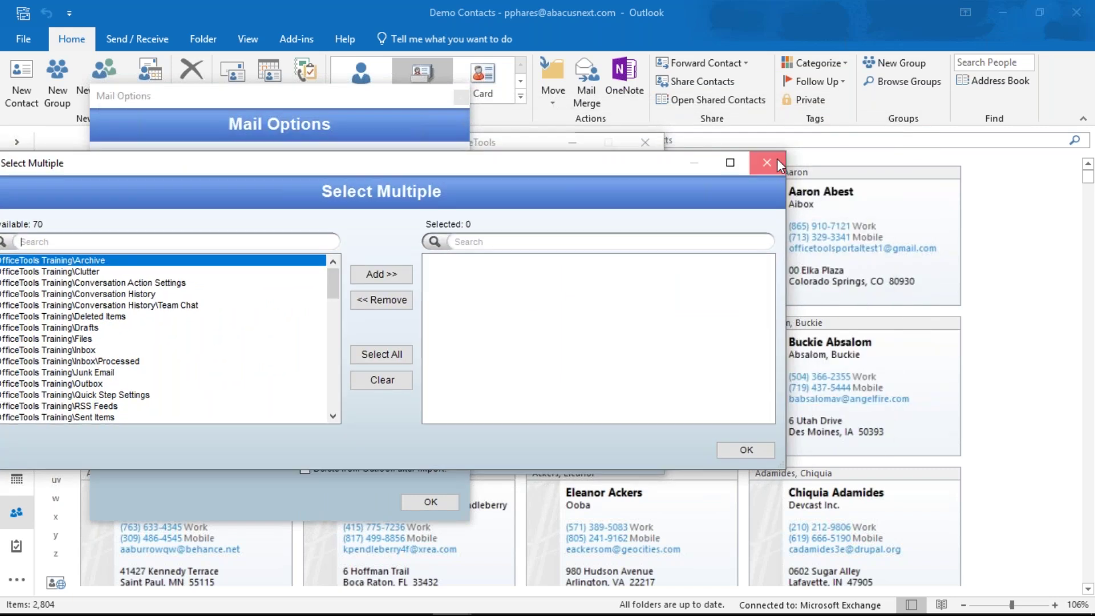
left_click(777, 159)
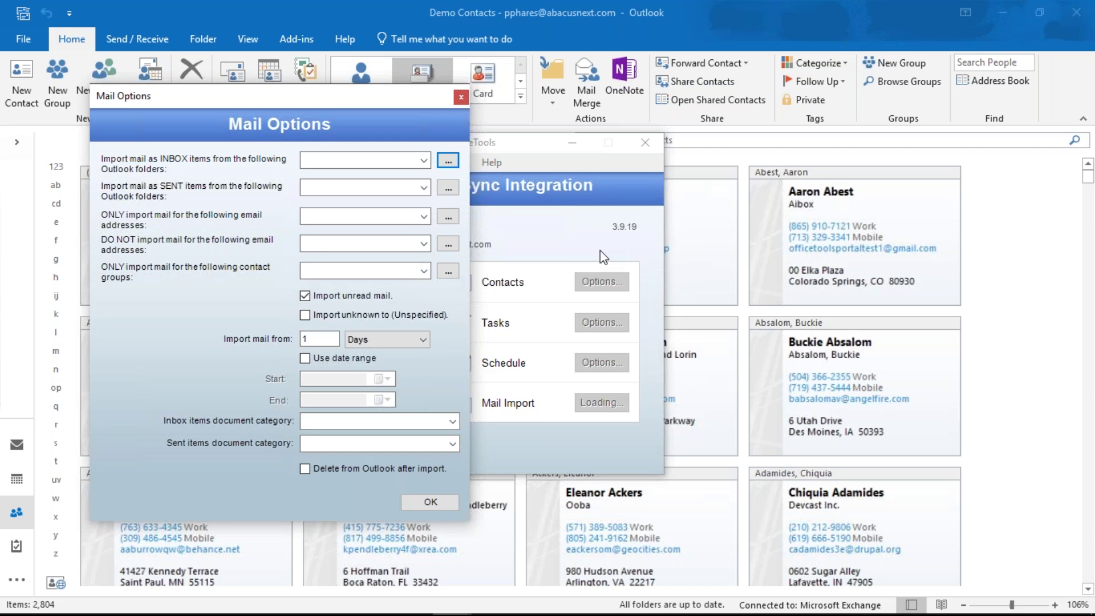
mouse_move(413, 605)
left_click(413, 606)
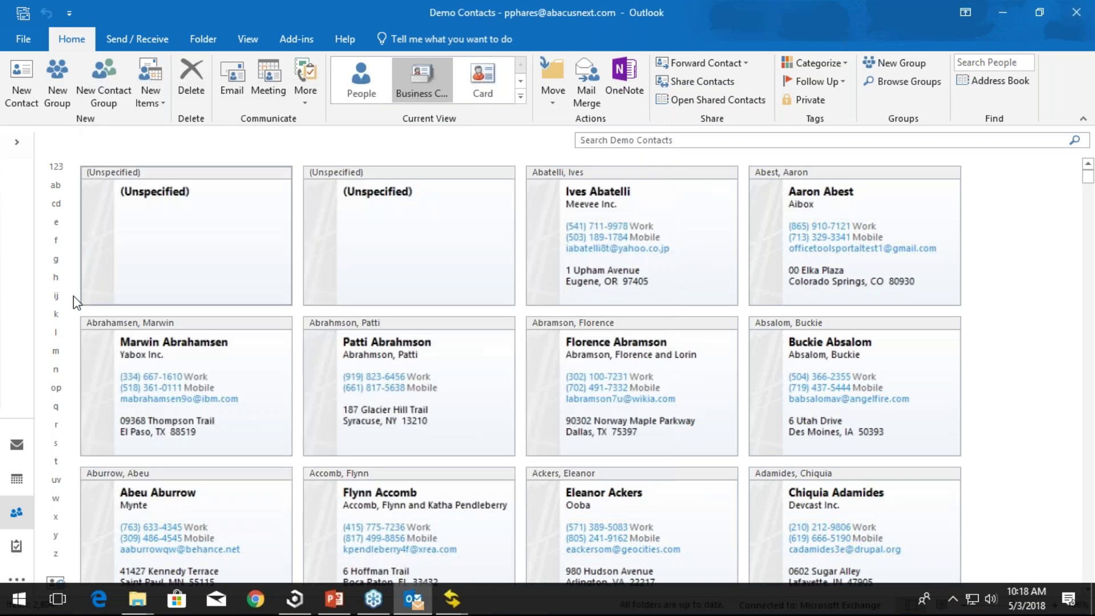
left_click(16, 444)
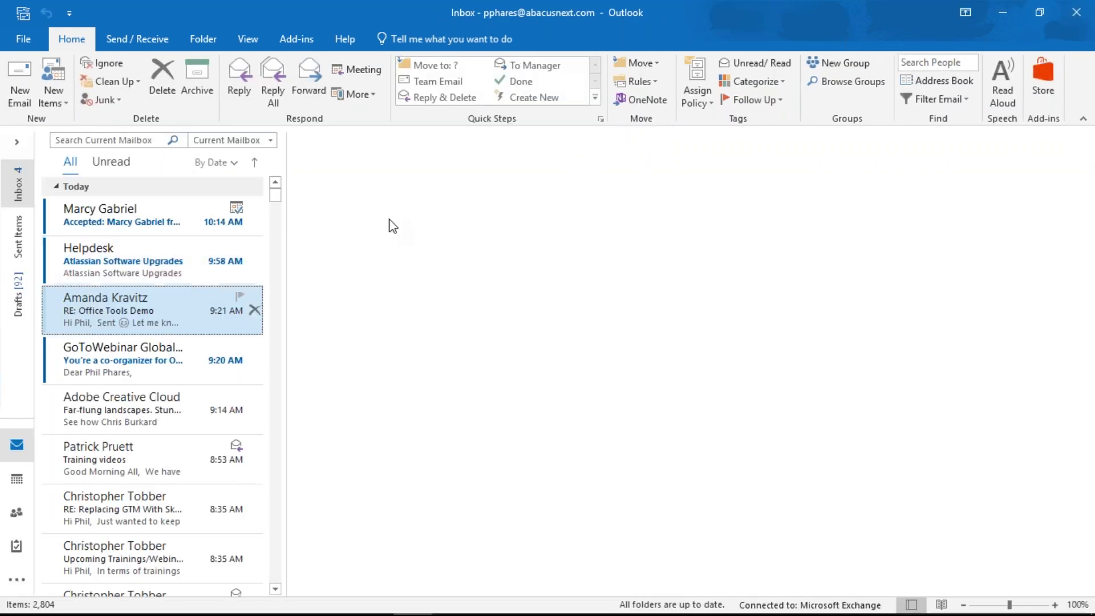
left_click(201, 287)
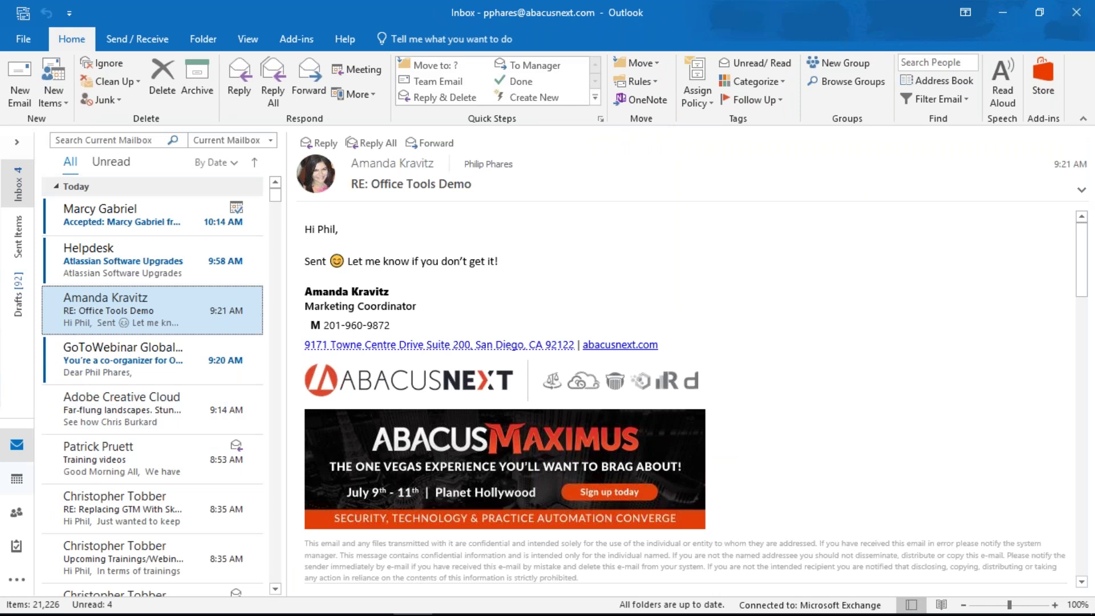
left_click(22, 507)
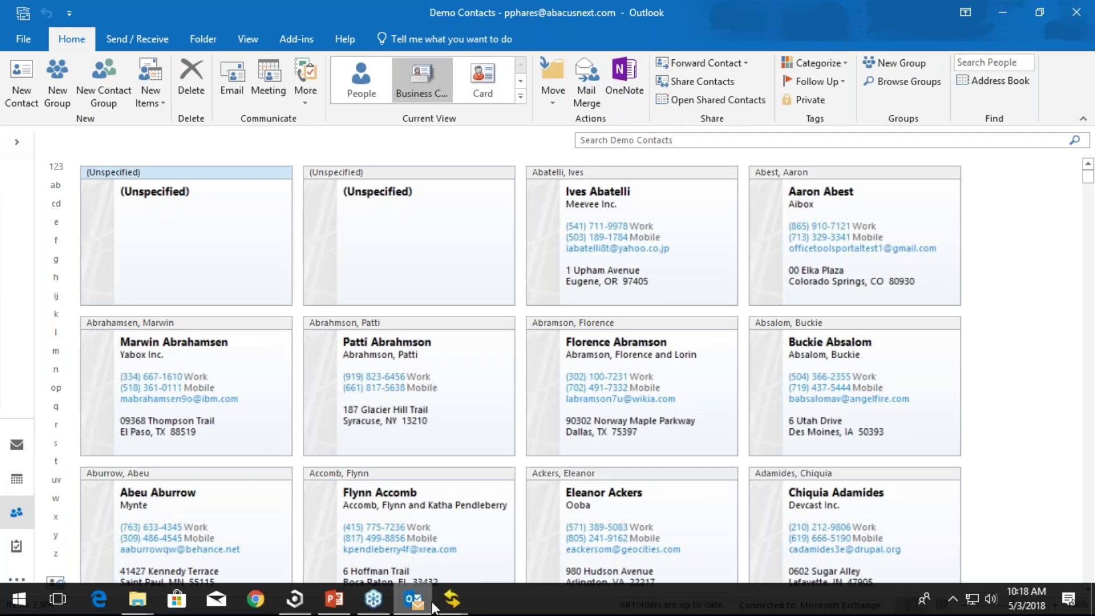
mouse_move(451, 599)
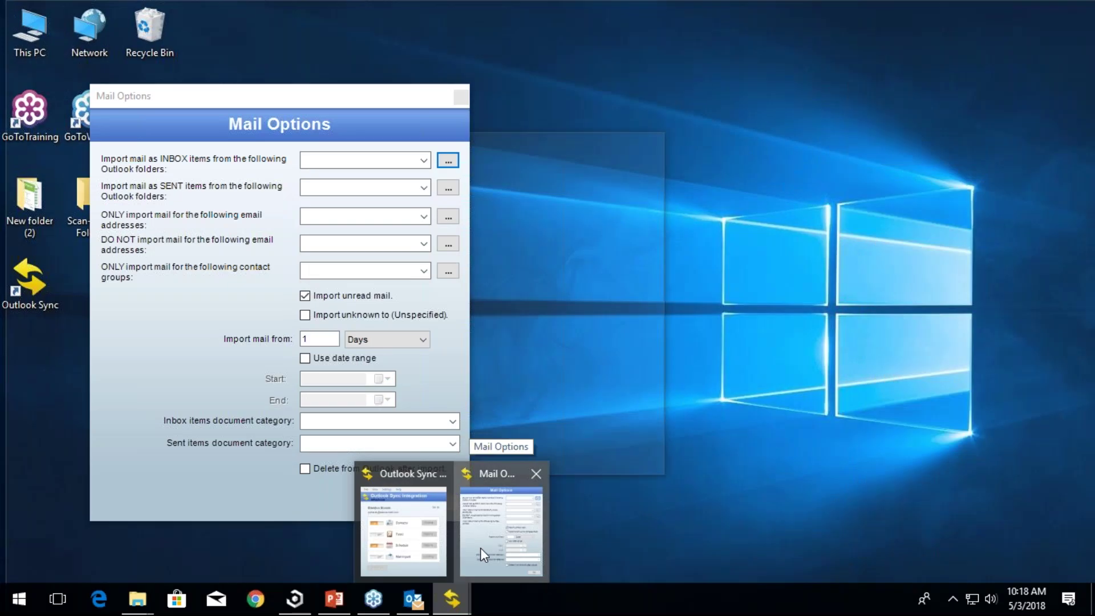
Step: Bring Mail Options back in front and view the document categories for imported Inbox mail
left_click(480, 548)
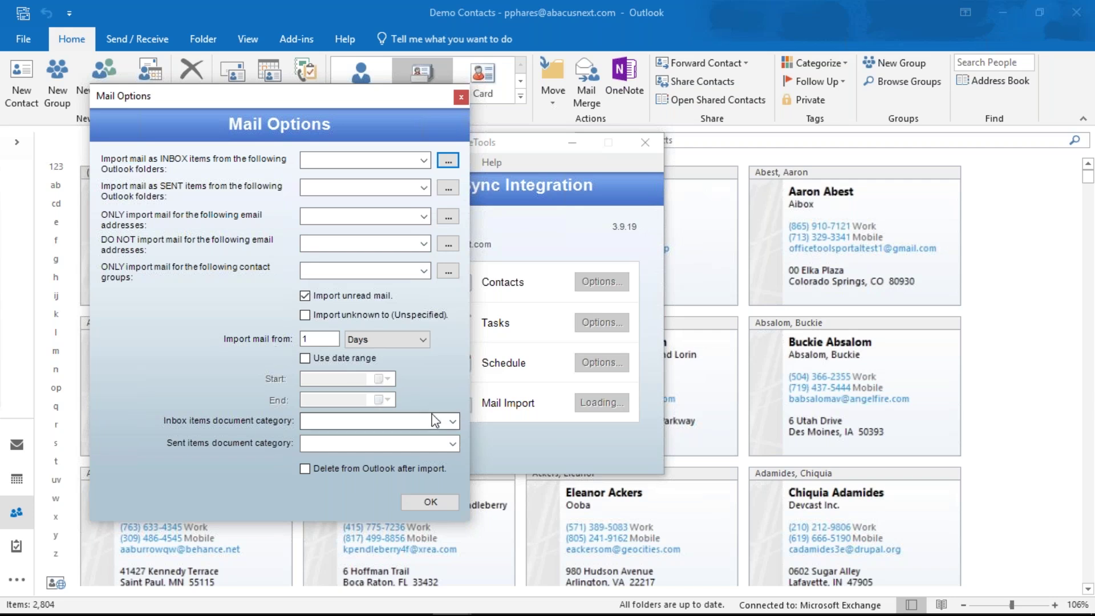
left_click(453, 420)
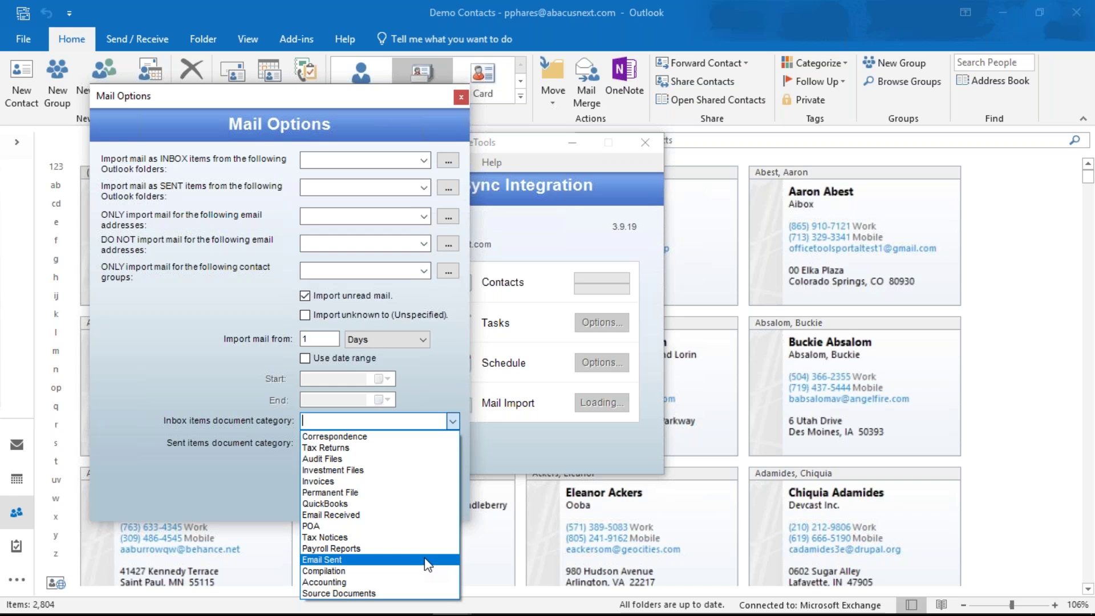
left_click(452, 421)
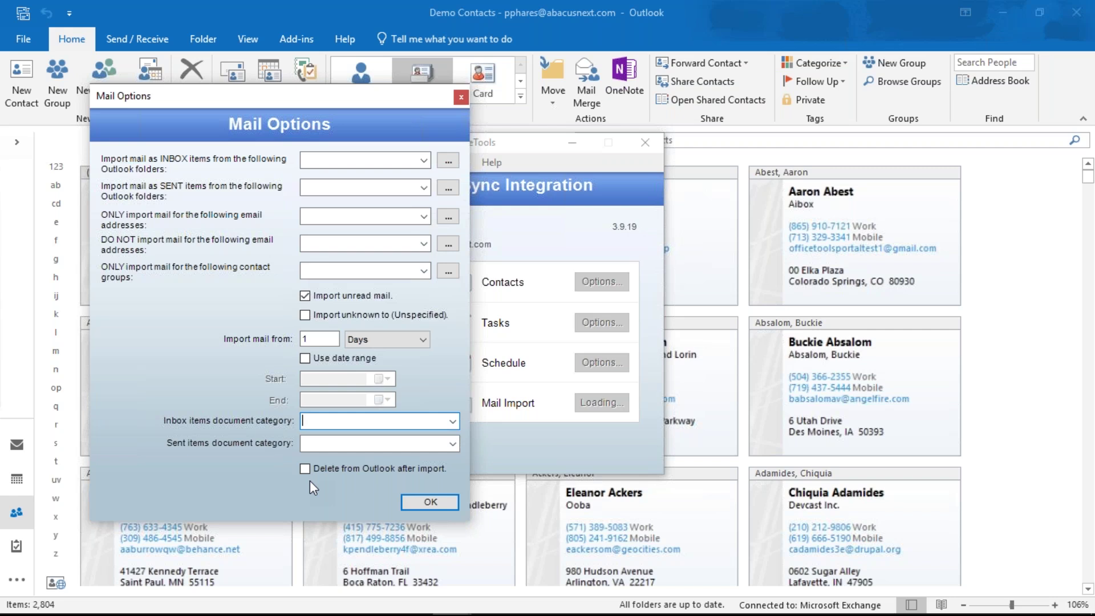
left_click(420, 501)
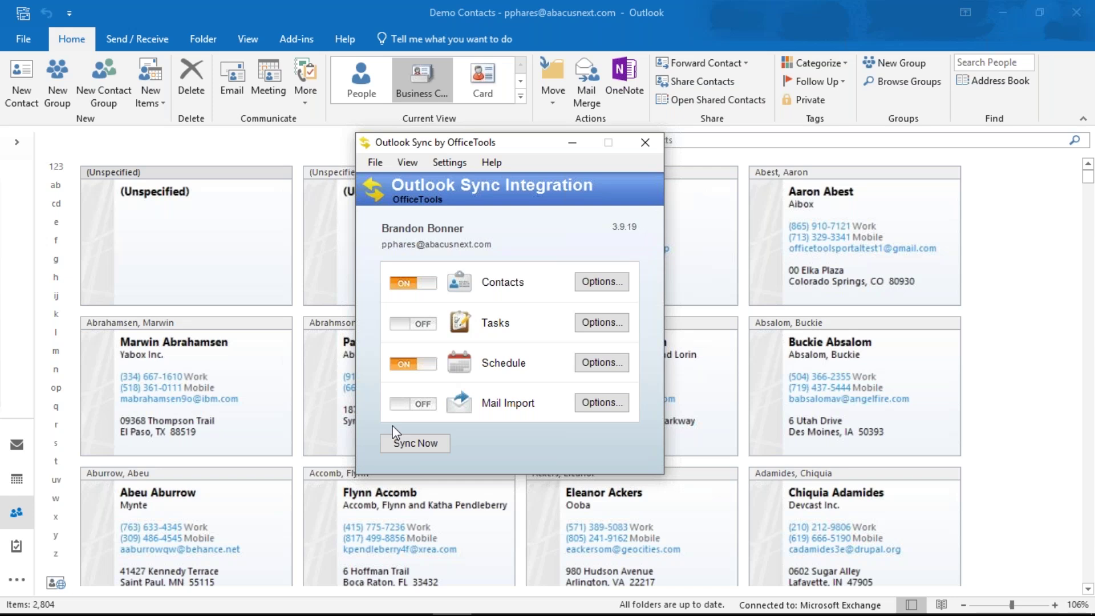
Step: Open the Settings menu in the Outlook Sync main window
left_click(449, 163)
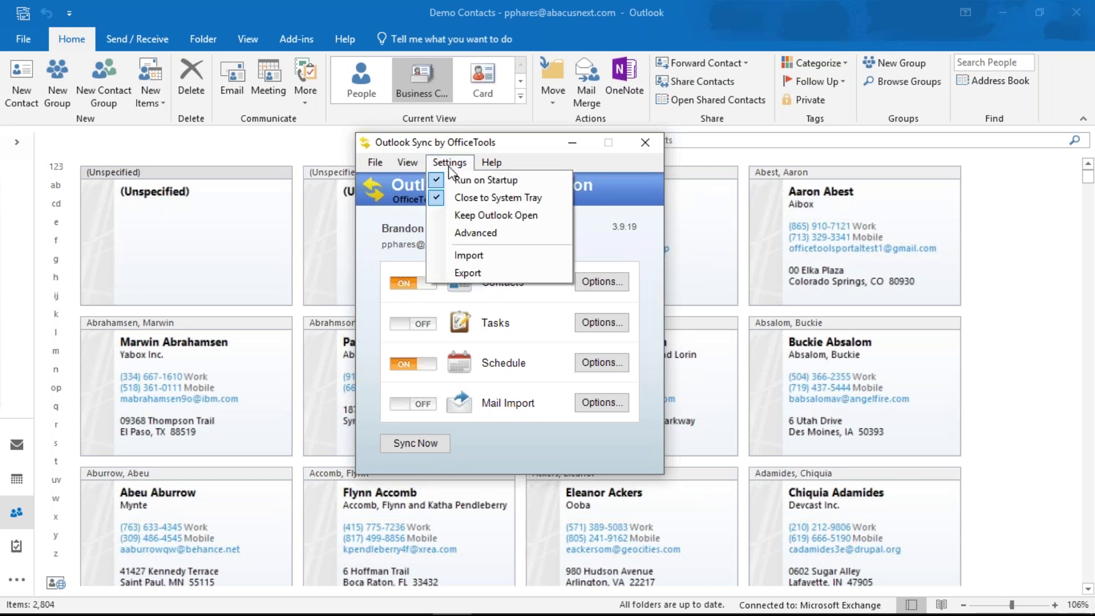
Step: Open Advanced Settings, showing all four sync timers at 10 mins, and move the window aside
left_click(453, 234)
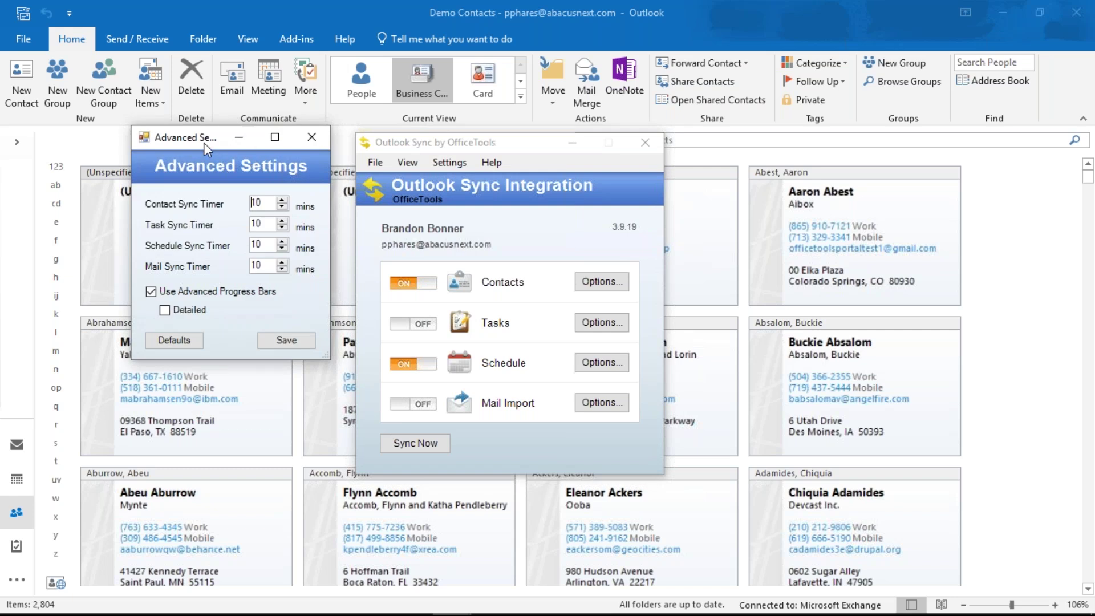
left_click_drag(203, 145, 252, 254)
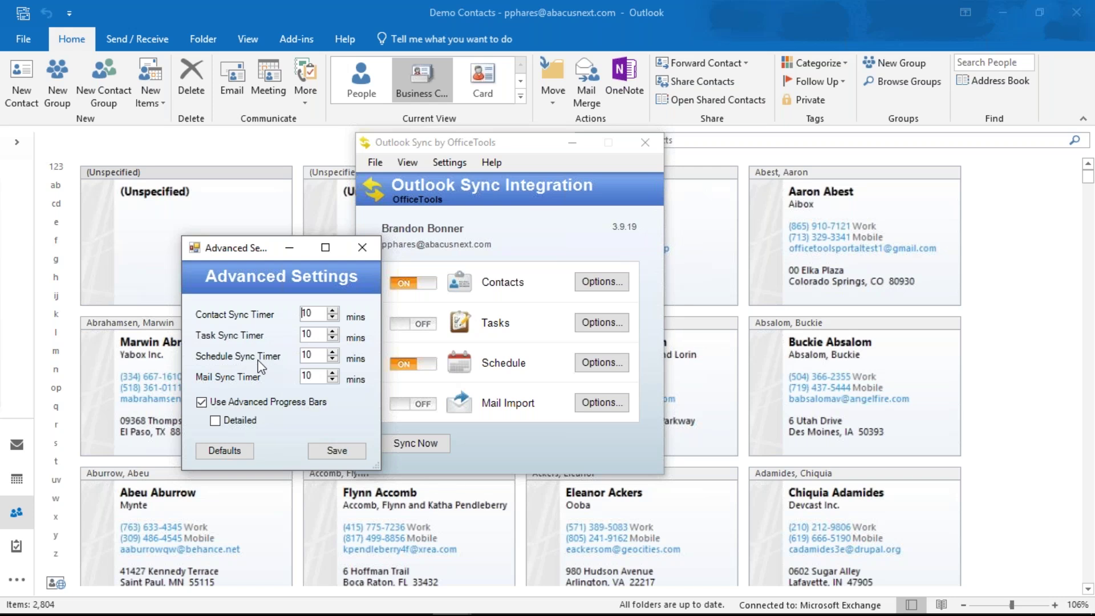
Step: Close Advanced Settings without saving and bring the Outlook window forward
left_click(363, 249)
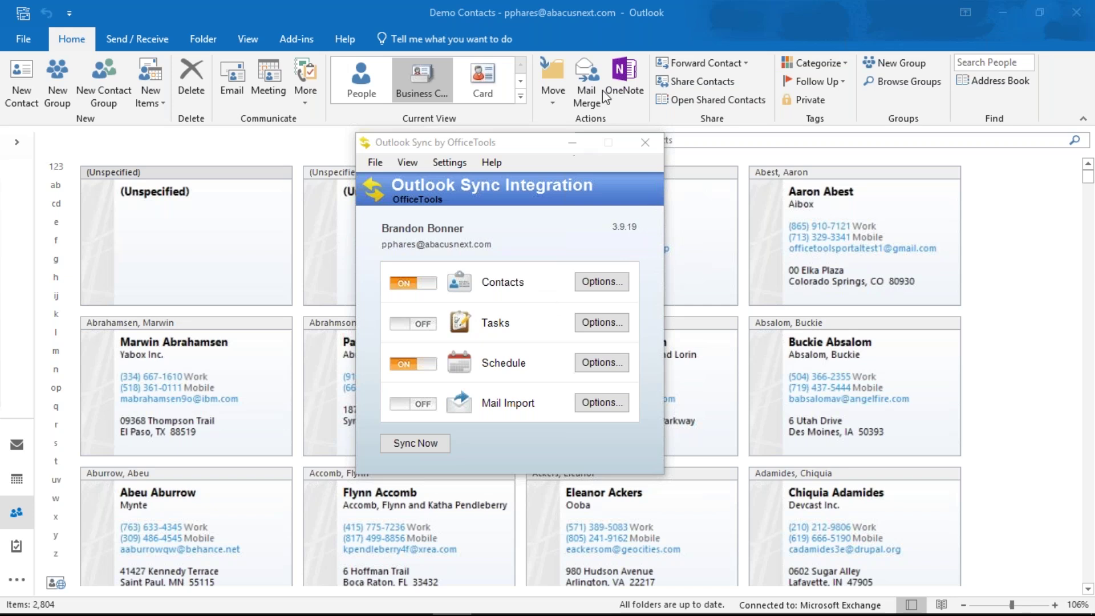
left_click(686, 22)
Step: Minimize Outlook and move the Outlook Sync dialog aside to reveal OfficeTools WorkSpace
right_click(686, 22)
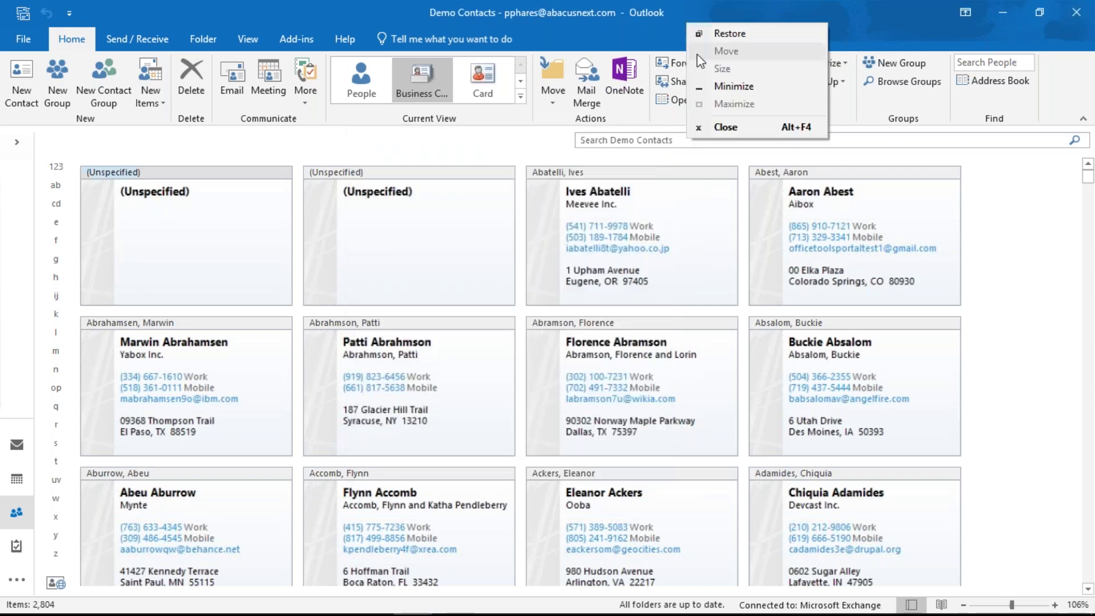
left_click(711, 85)
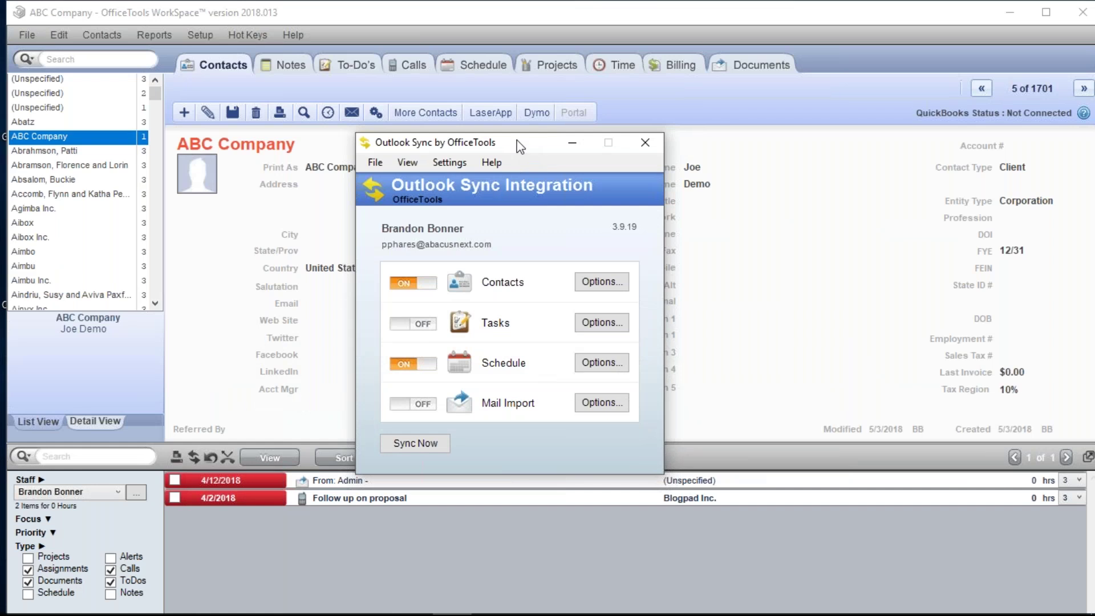
left_click_drag(517, 142, 914, 554)
Step: Open the staff Schedule and start a new appointment in the 12 PM slot on May 3, 2018
left_click(487, 64)
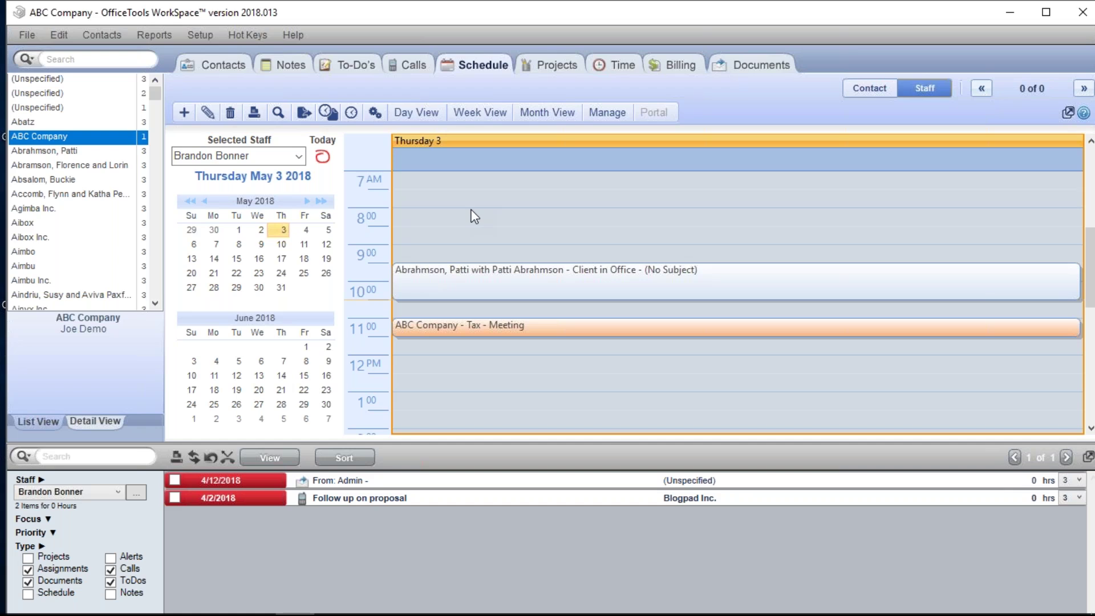
left_click(422, 364)
double_click(422, 363)
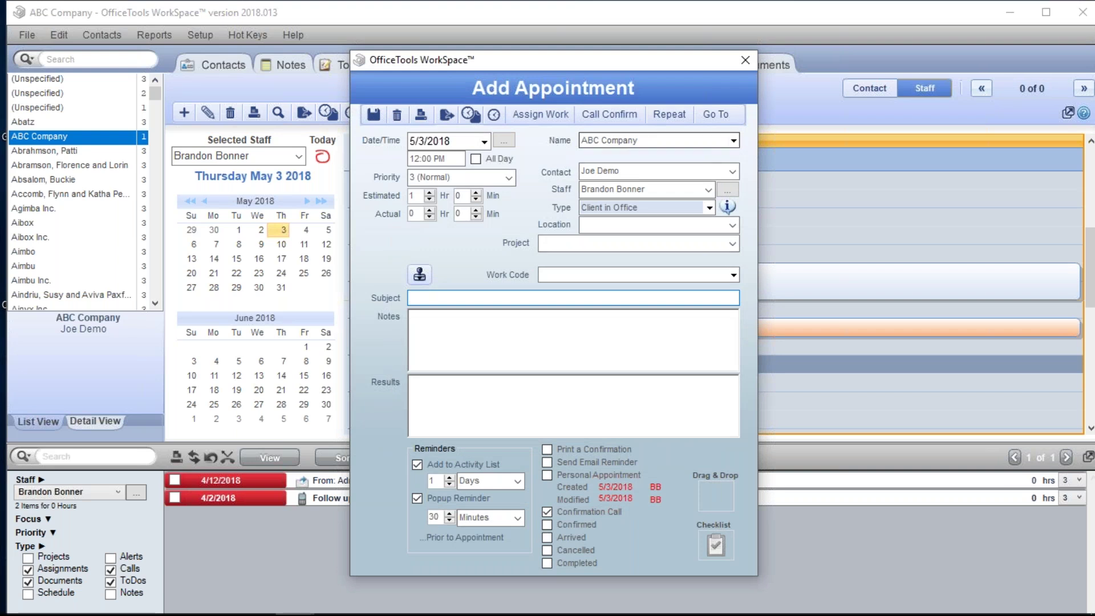
Step: Link the 12 PM appointment to ABC Company, enter subject 'Meeting', and save it
left_click(656, 140)
left_click(638, 142)
left_click(608, 198)
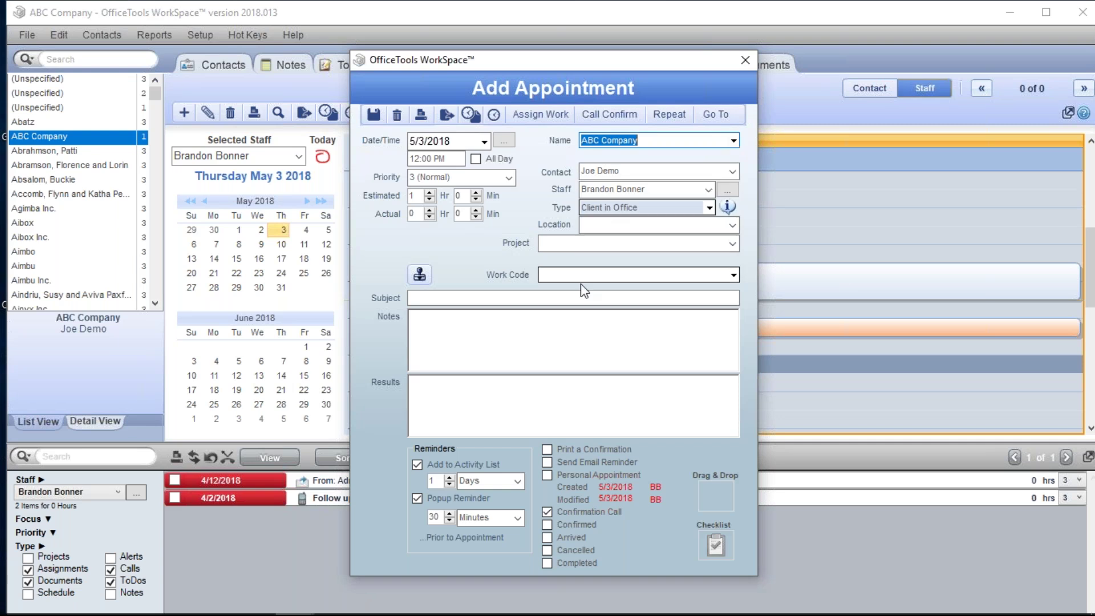
left_click(537, 297)
type("Meeting")
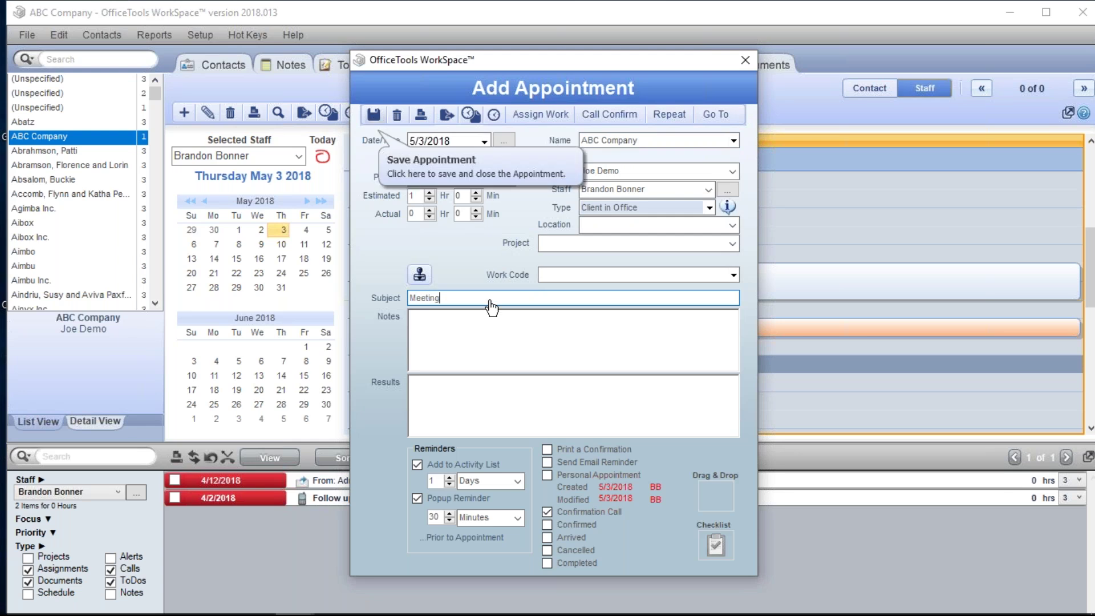
left_click(374, 115)
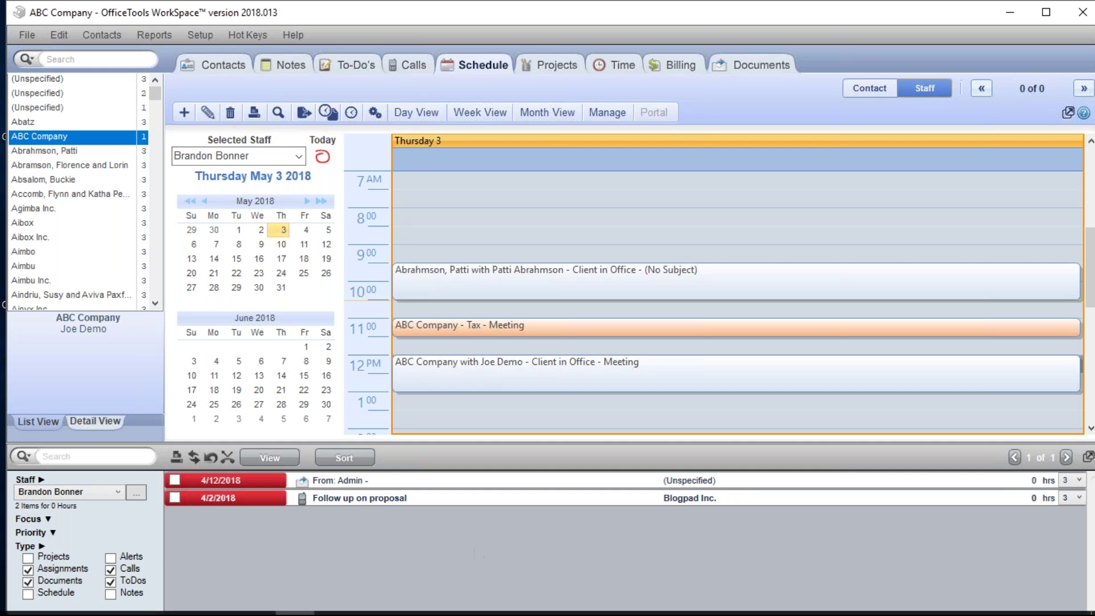
Step: Switch to Outlook's Demo Calendar day view for May 3, 2018 and select an early-afternoon slot
left_click(412, 609)
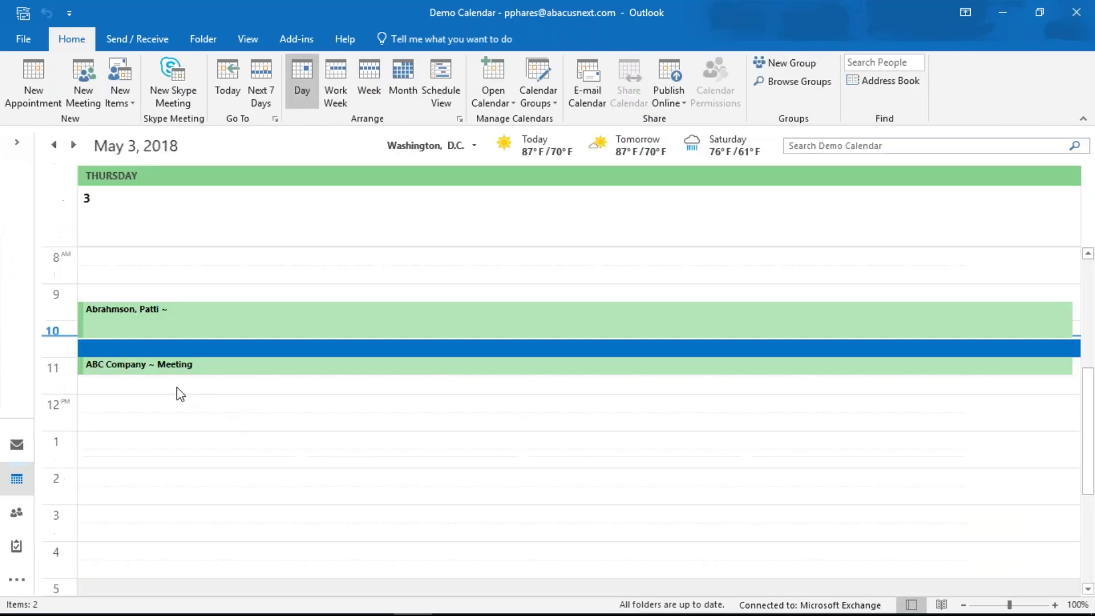
left_click(182, 392)
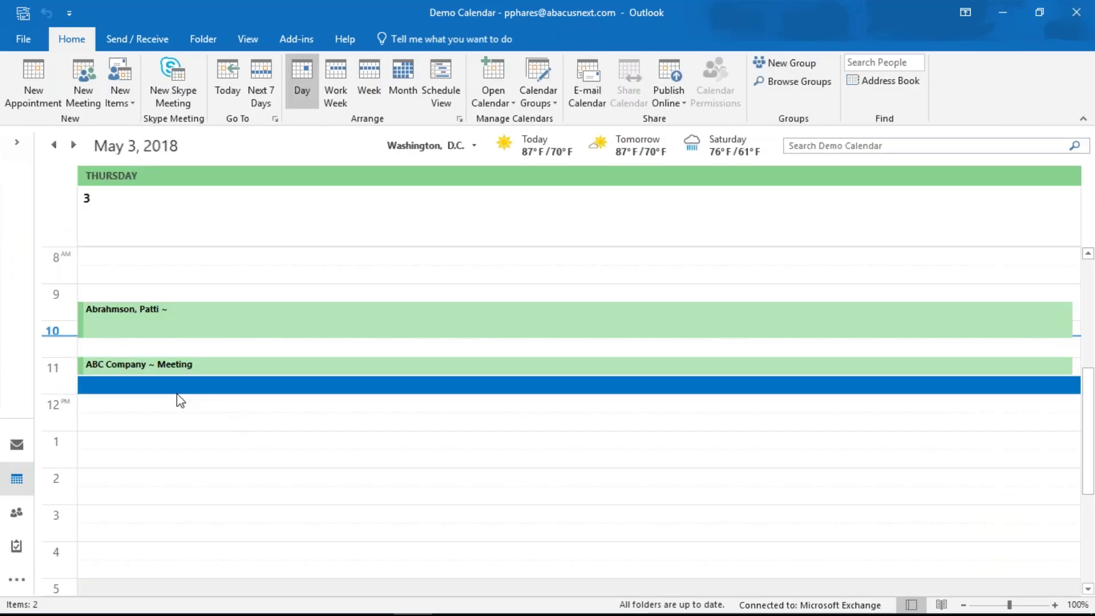
left_click(116, 444)
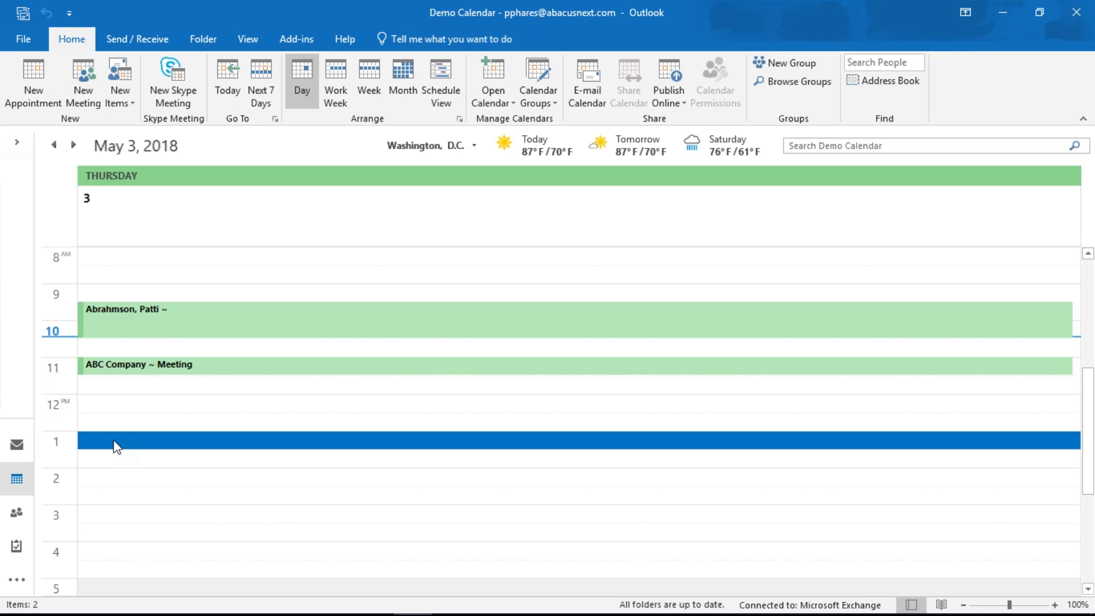
mouse_move(188, 613)
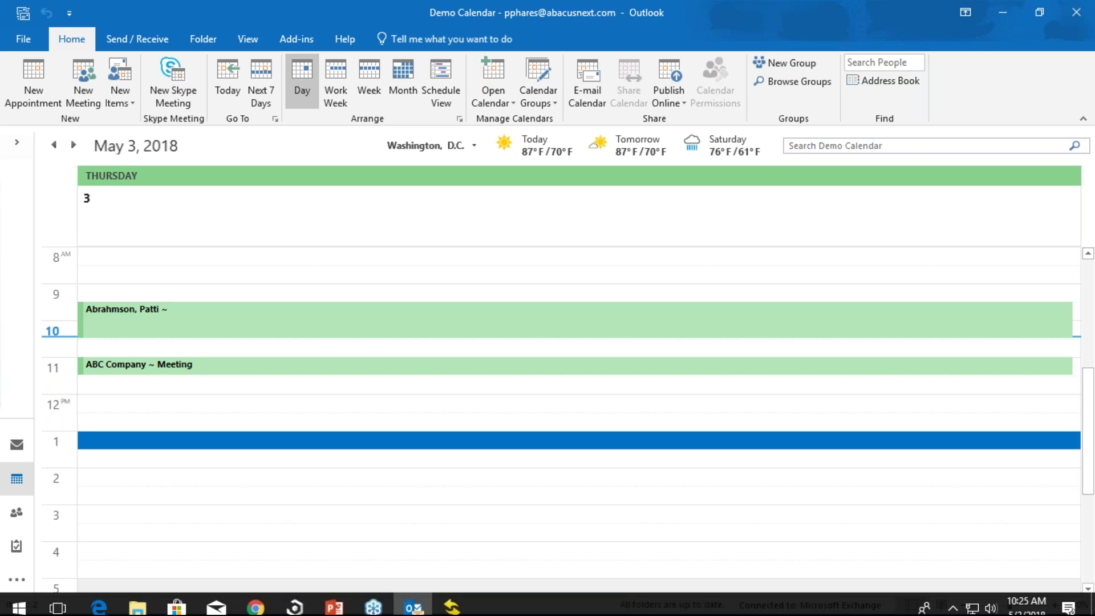
Step: Switch from the Outlook calendar back to the OfficeTools WorkSpace Thursday schedule
mouse_move(453, 609)
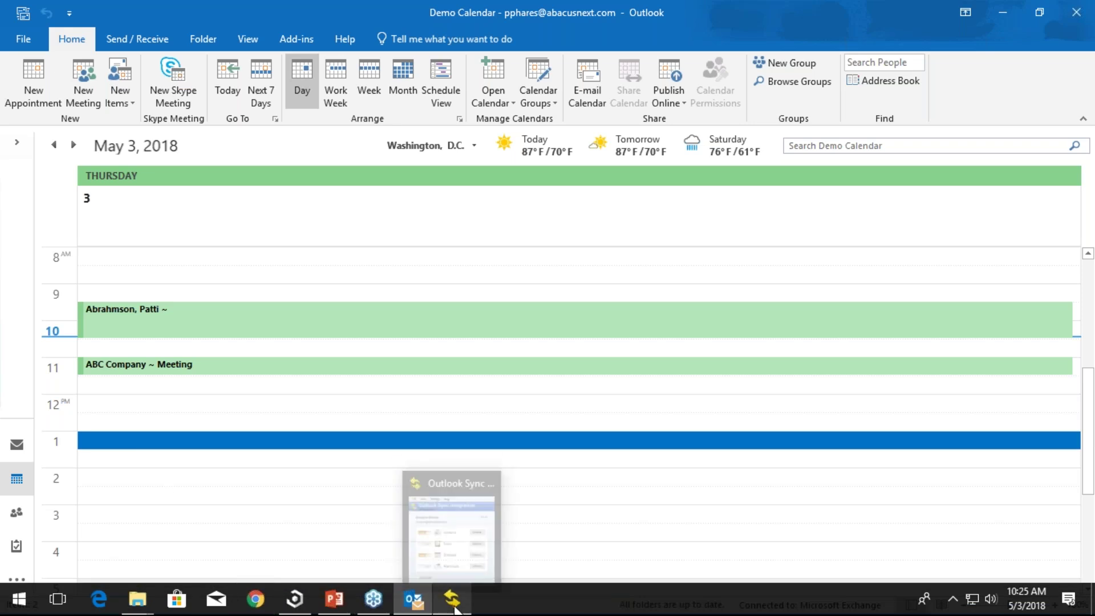
left_click(294, 599)
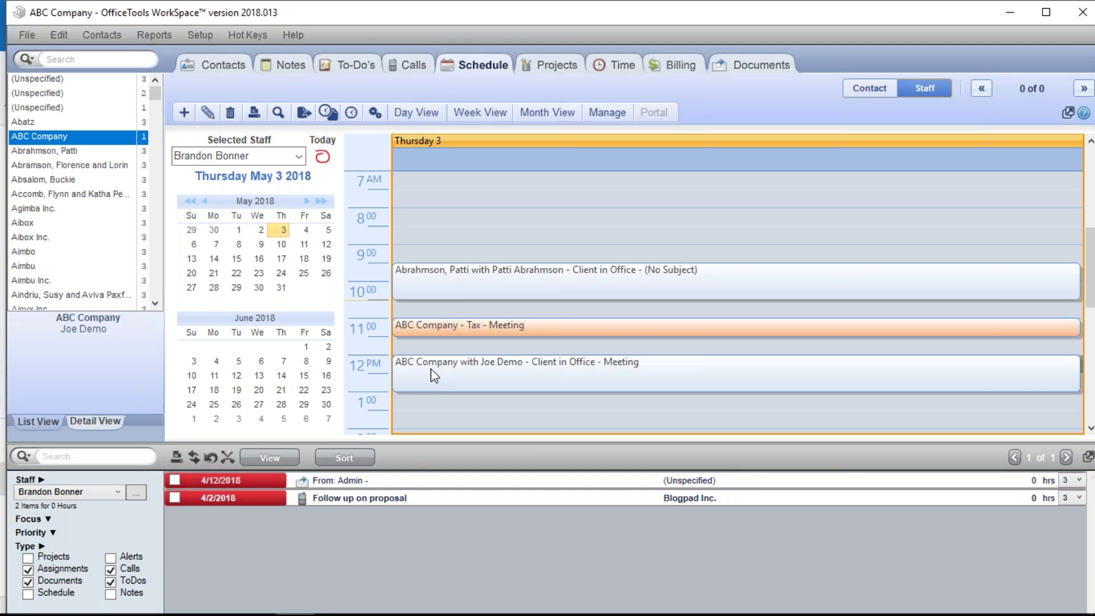
Step: In Outlook's Demo Calendar, create a 1:30 PM May 3 appointment titled 'Outlook meeting' and save it
mouse_move(411, 609)
left_click(412, 604)
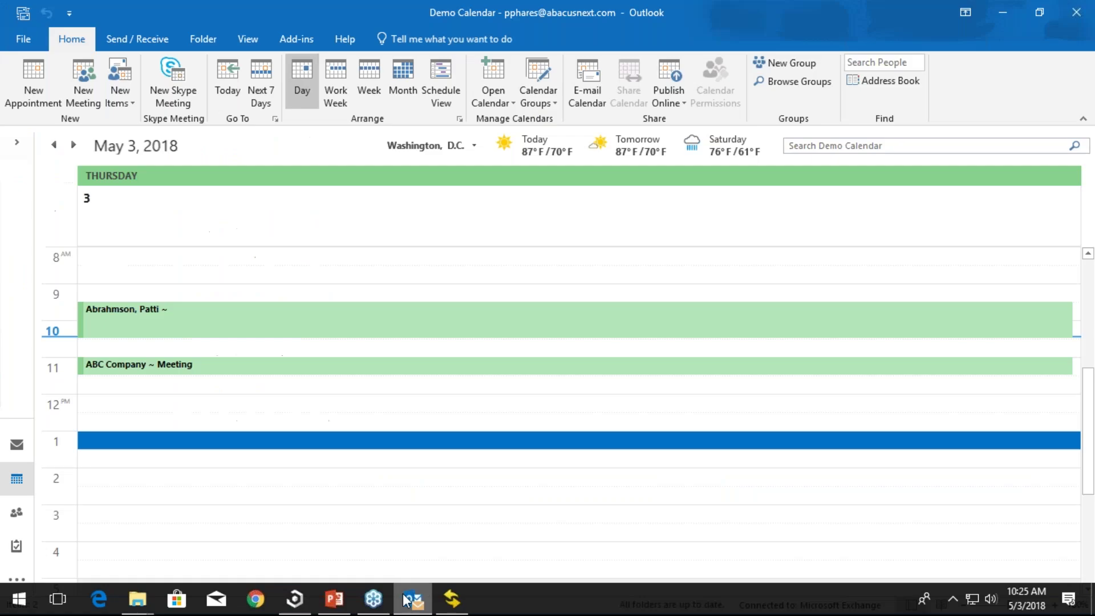
double_click(109, 459)
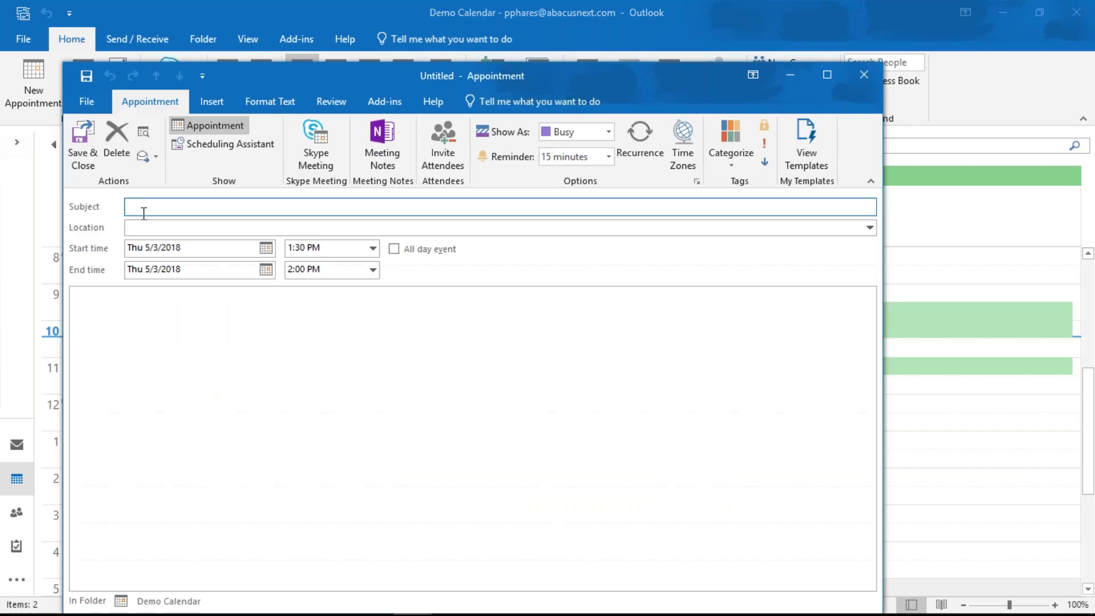
type("Outlook me")
type("ei")
type("ing")
left_click(82, 143)
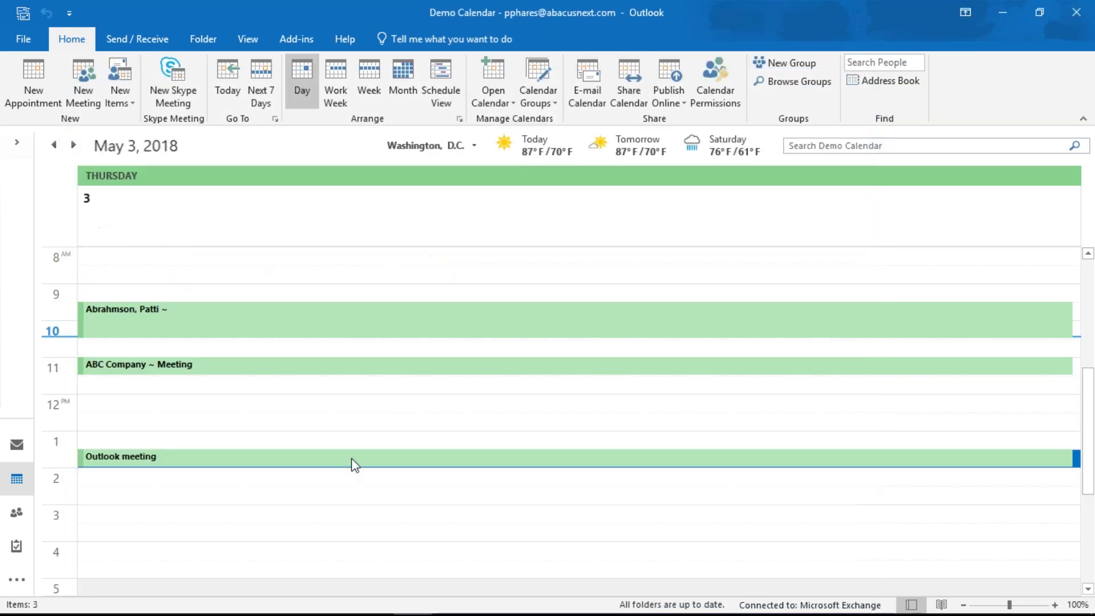
Step: Run an Outlook Sync to WorkSpace from the centred sync window, then minimize it
left_click(452, 598)
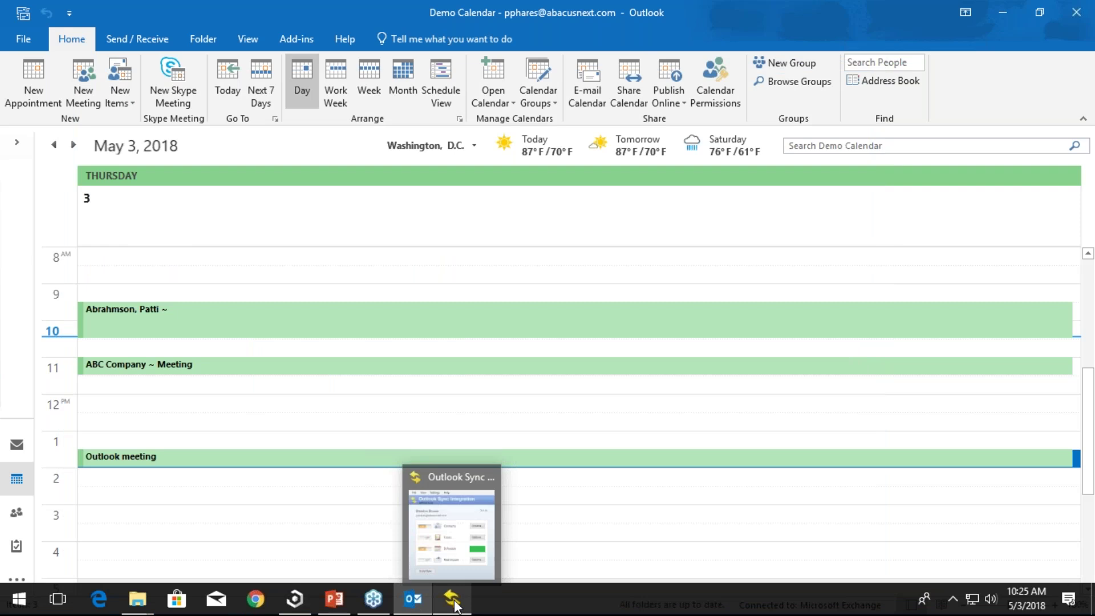
left_click_drag(871, 553, 514, 151)
left_click(462, 470)
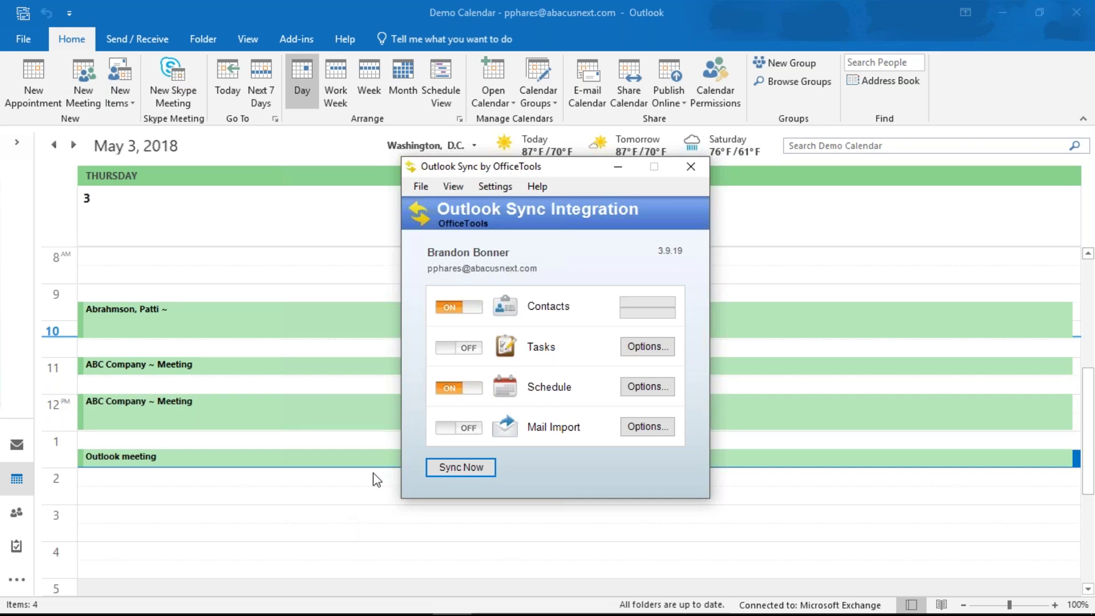
left_click(611, 171)
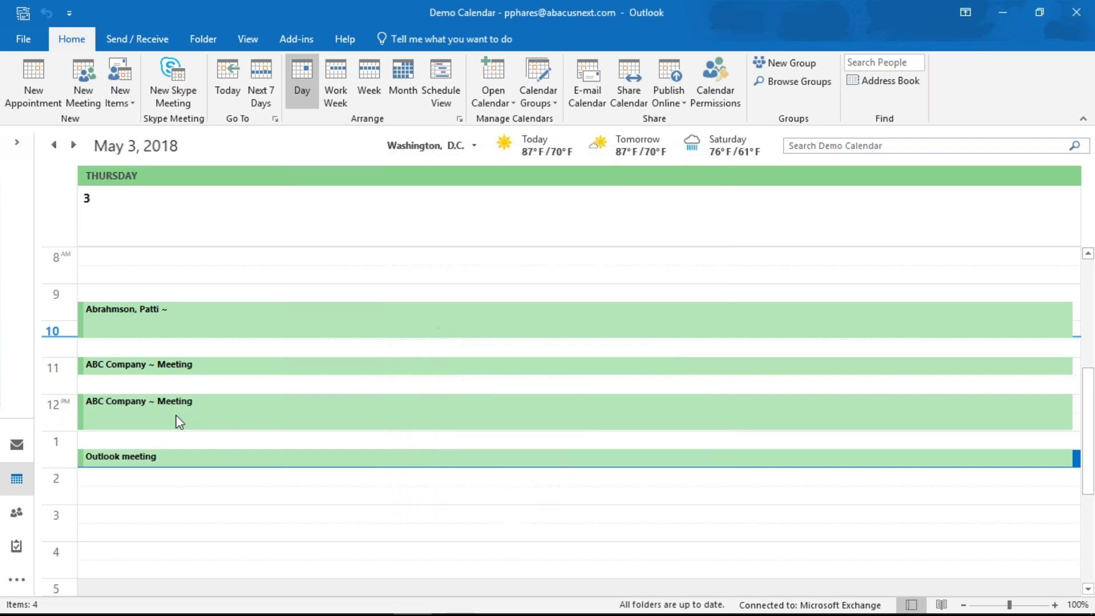
Step: Check the Outlook meeting's details in the calendar, then return to OfficeTools WorkSpace
left_click(116, 401)
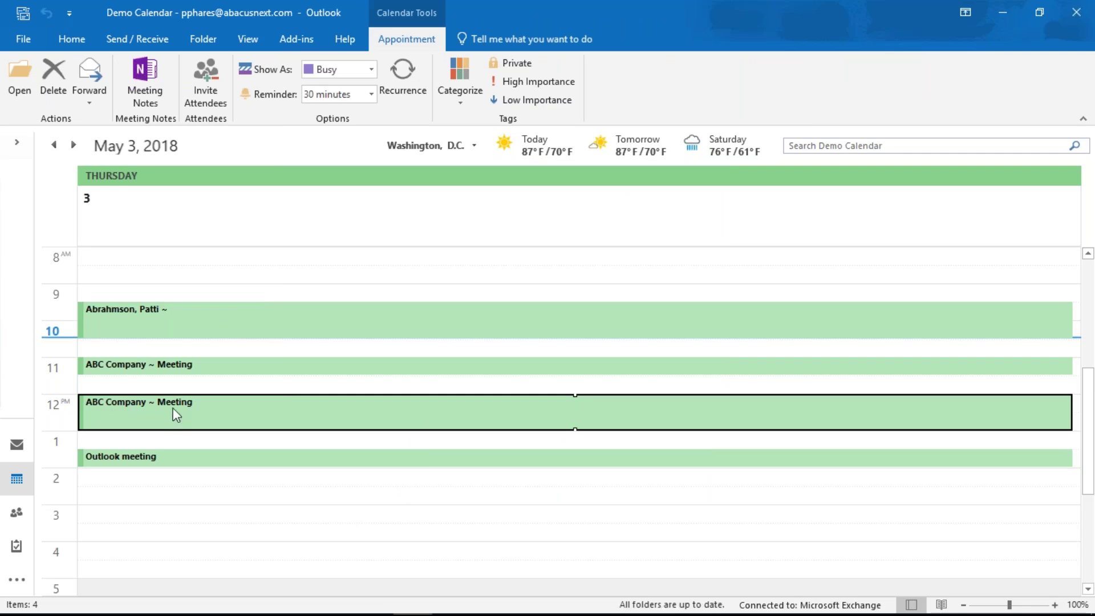
left_click(171, 457)
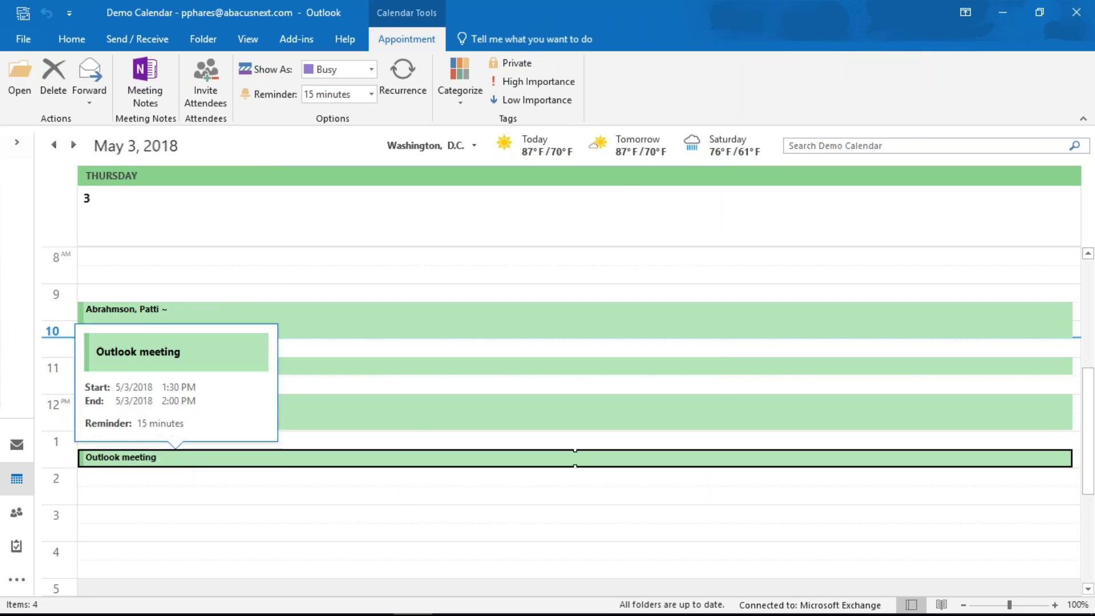
left_click(295, 599)
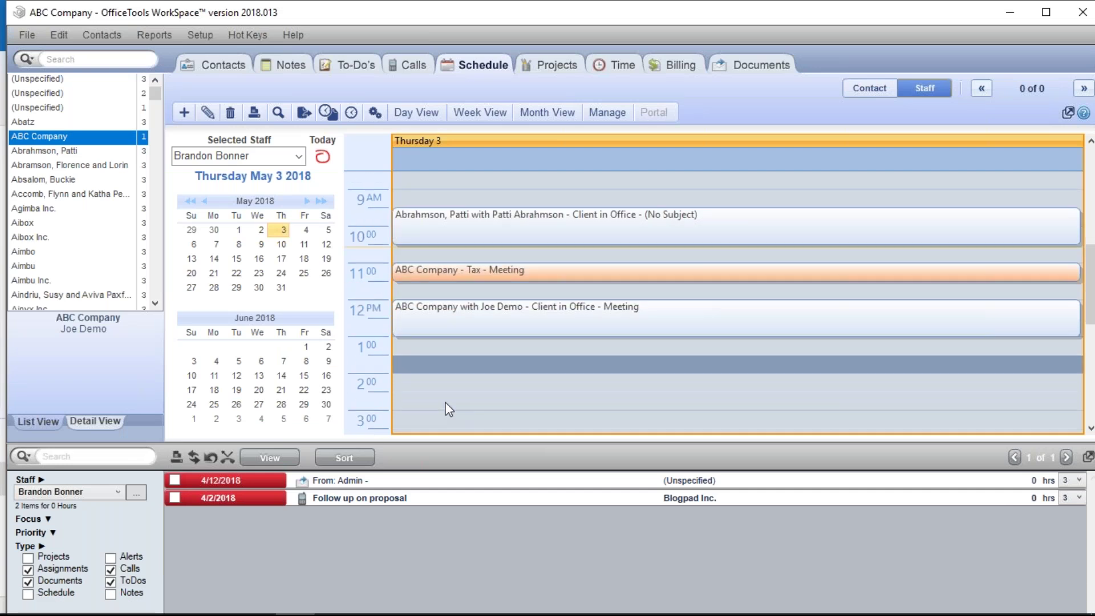
Step: Add a test 1:30 PM appointment with Name set to (Unspecified) and save it
double_click(419, 360)
left_click(732, 141)
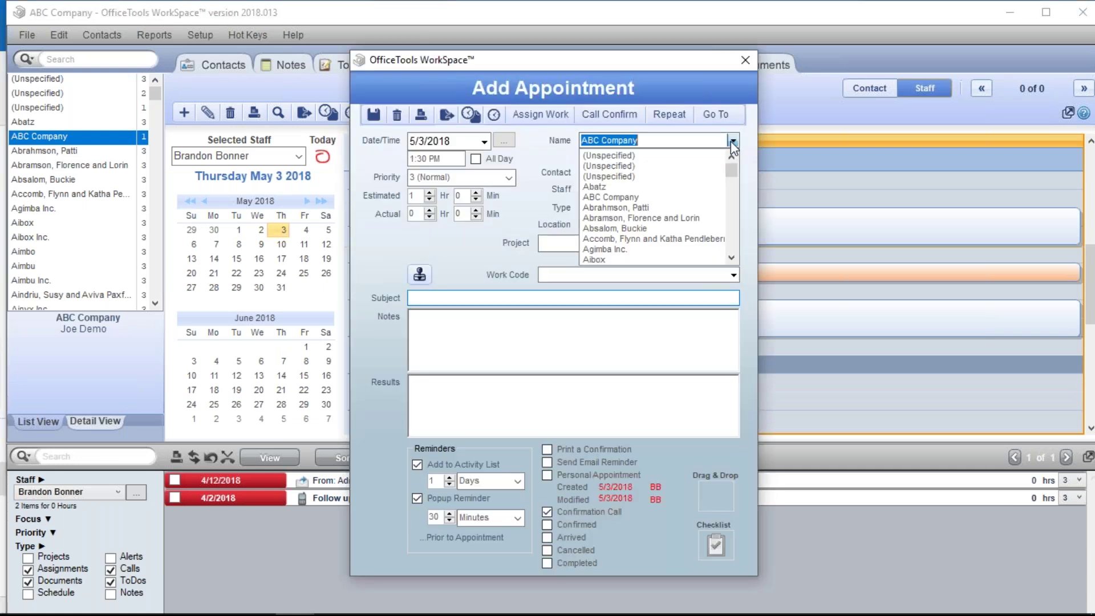
left_click(651, 156)
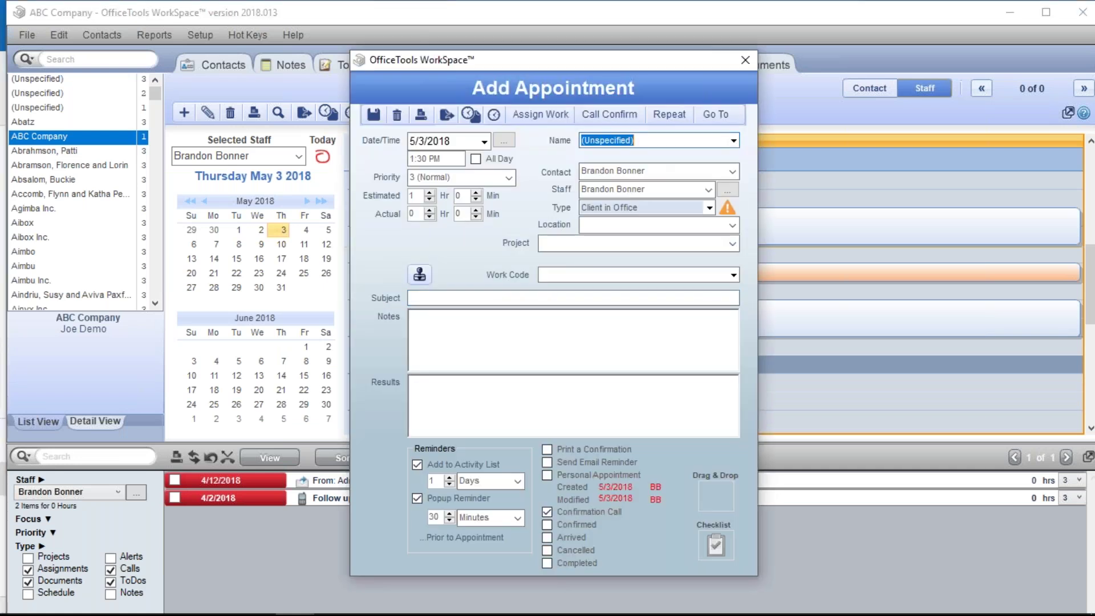
left_click(373, 117)
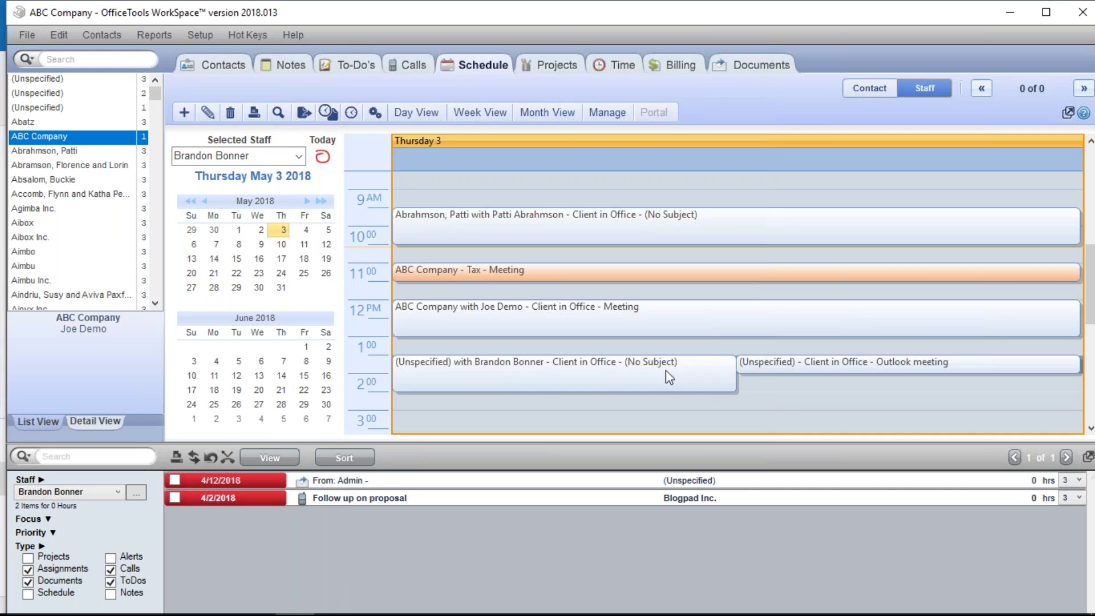
Step: Delete the unnamed 1:30 PM test appointment, confirming with Yes
left_click(450, 377)
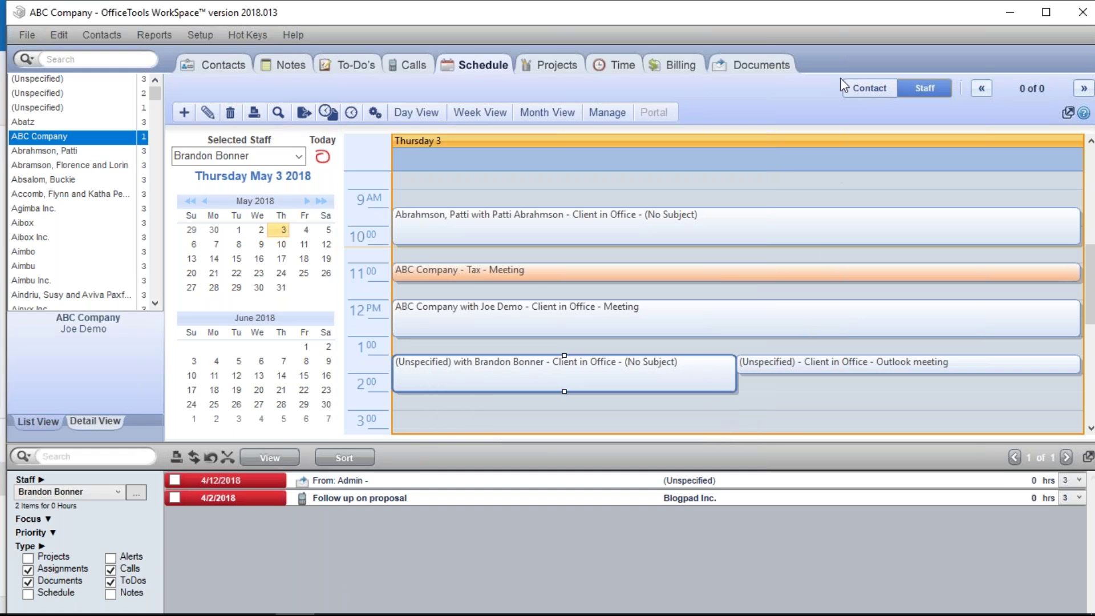
right_click(521, 371)
left_click(569, 271)
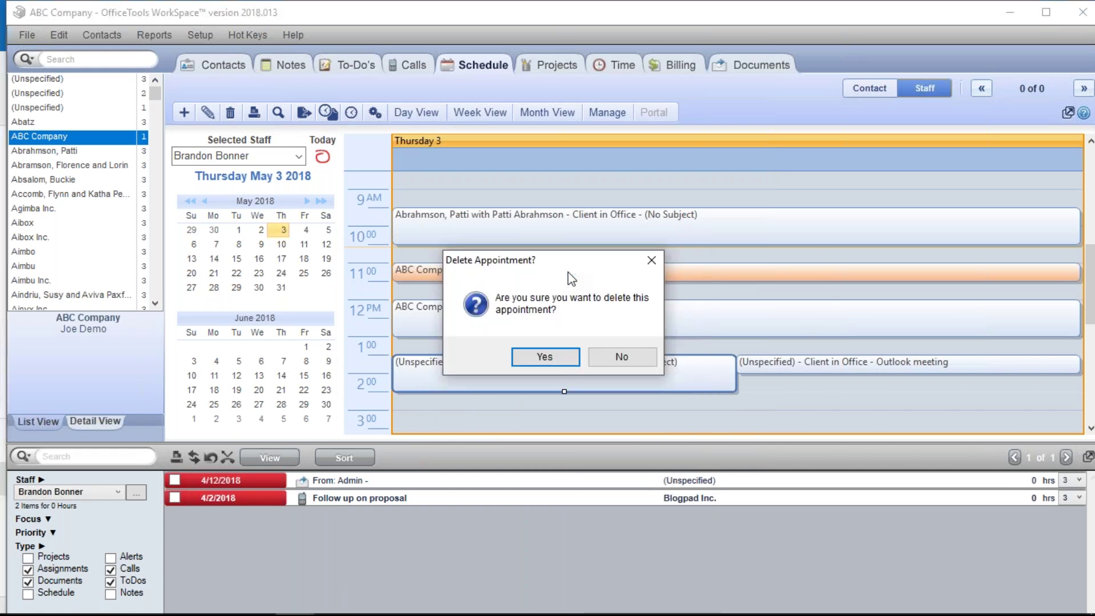
left_click(550, 364)
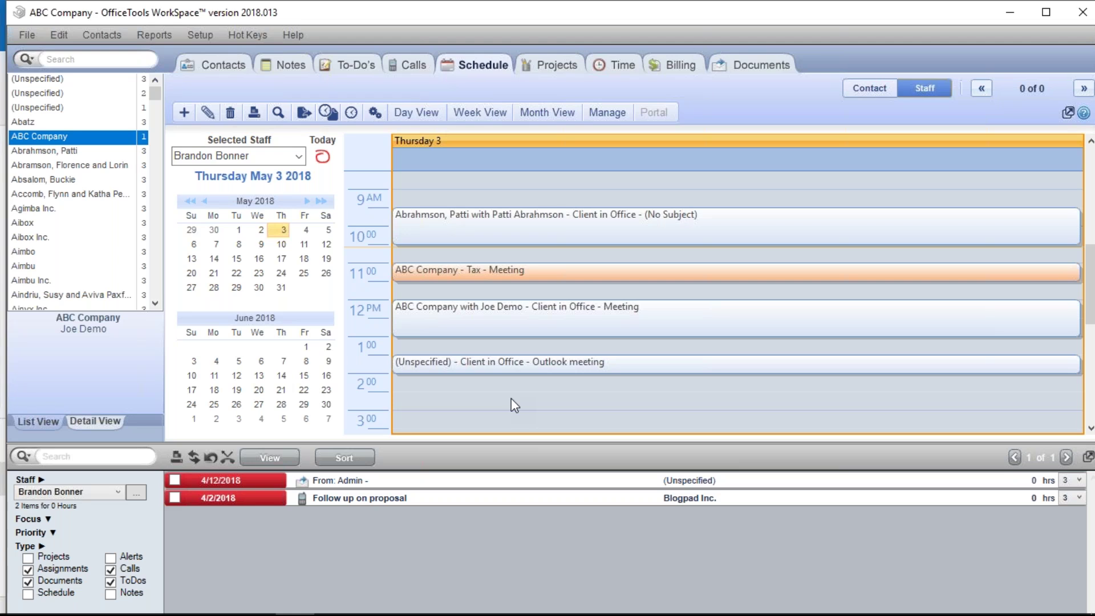
Step: Assign the client contact to the 1:30 PM Outlook meeting in Edit Appointment and save
left_click(476, 363)
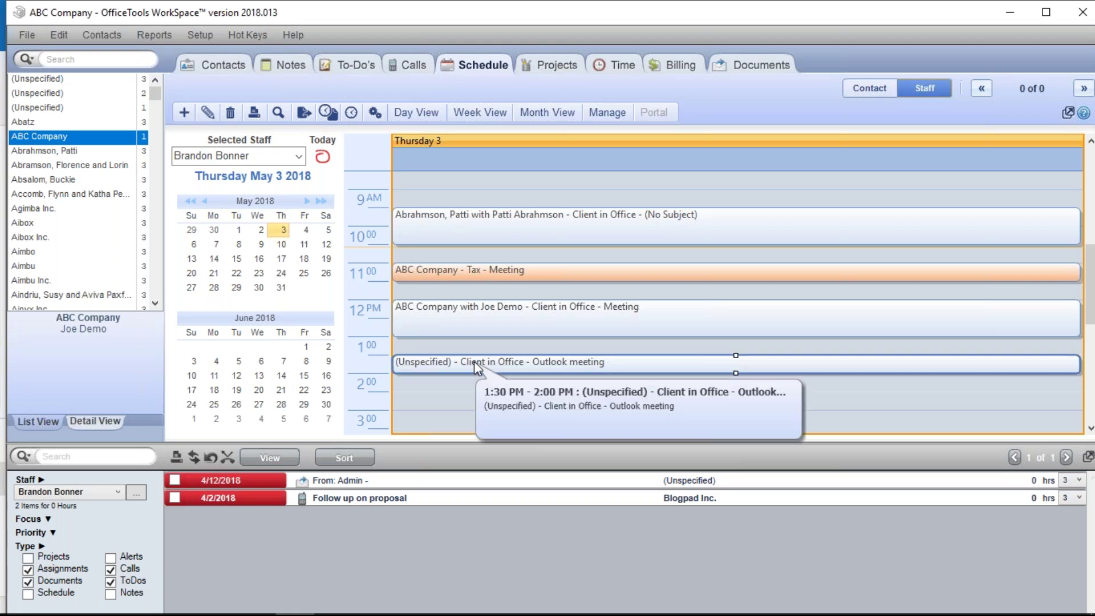
double_click(474, 361)
left_click(733, 140)
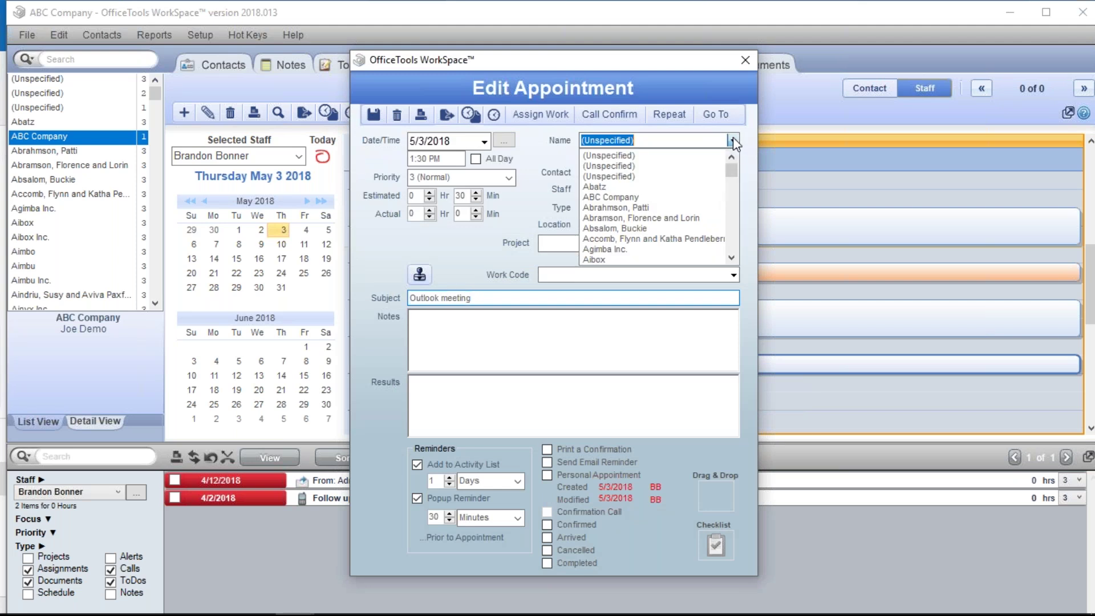
left_click(670, 229)
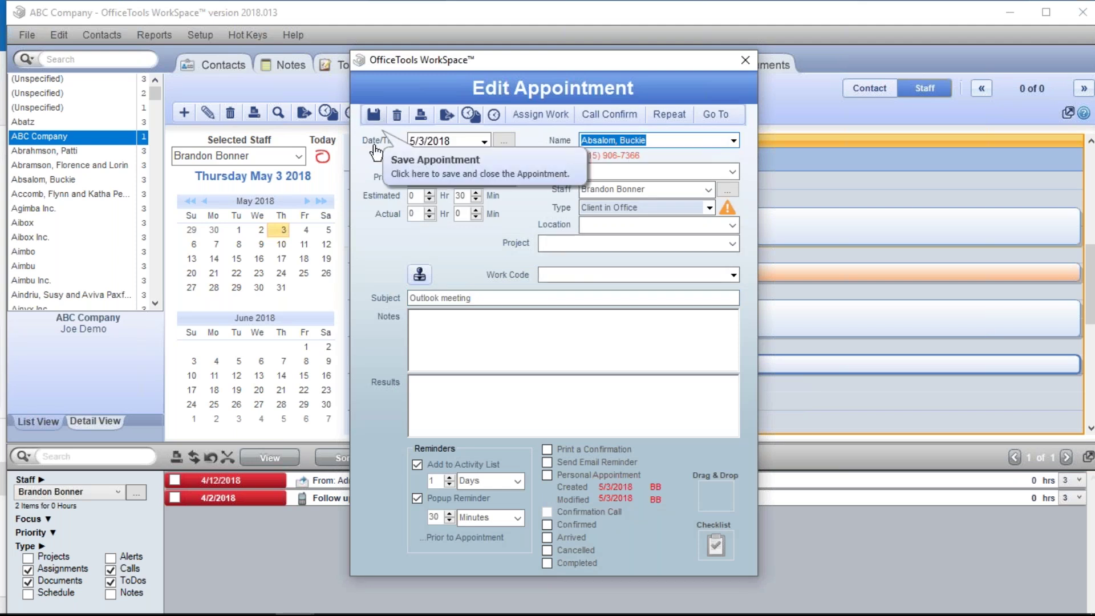
key("ctrl+s")
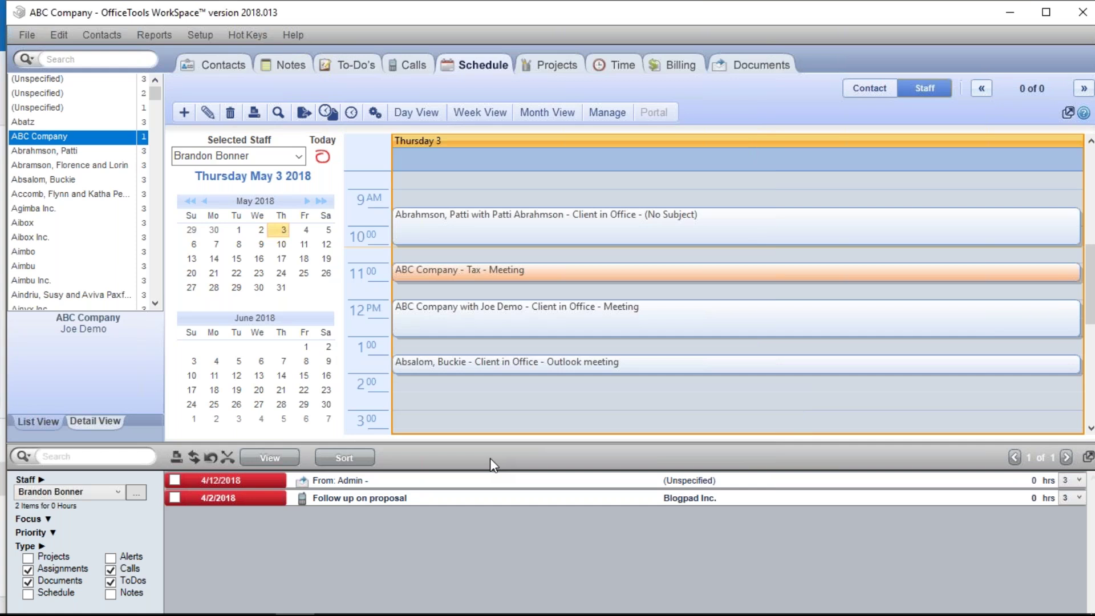